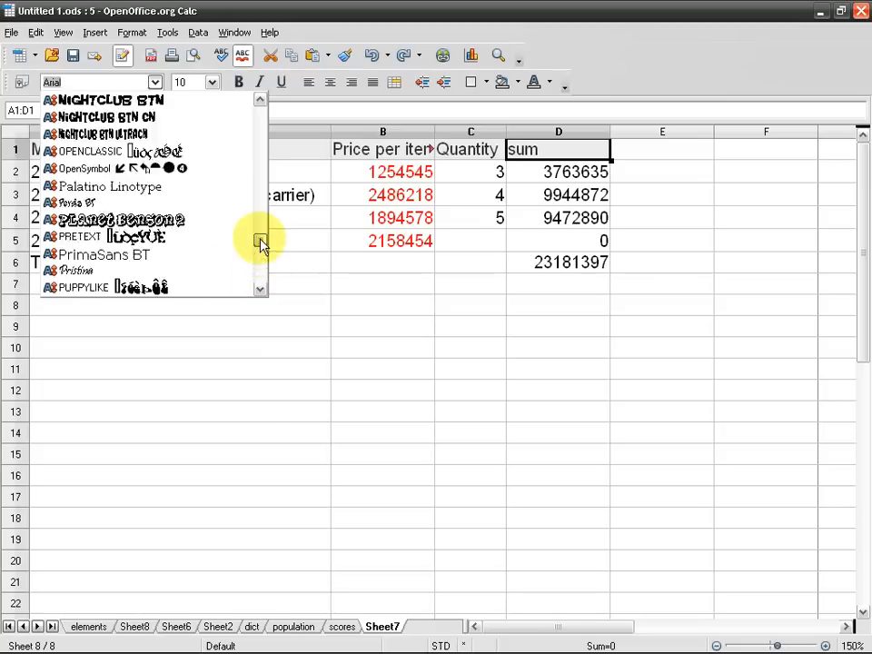
left_click(156, 83)
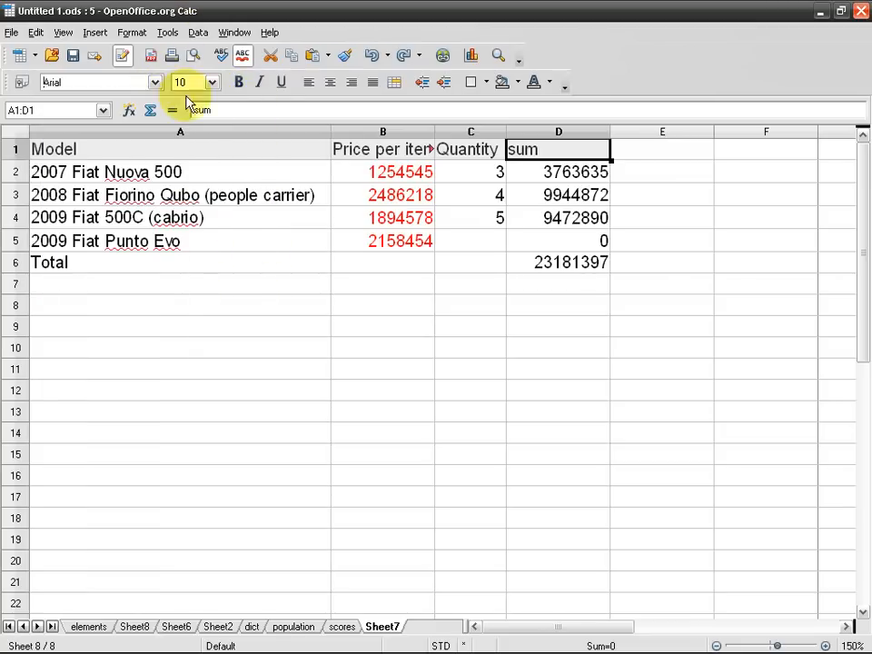
left_click(212, 82)
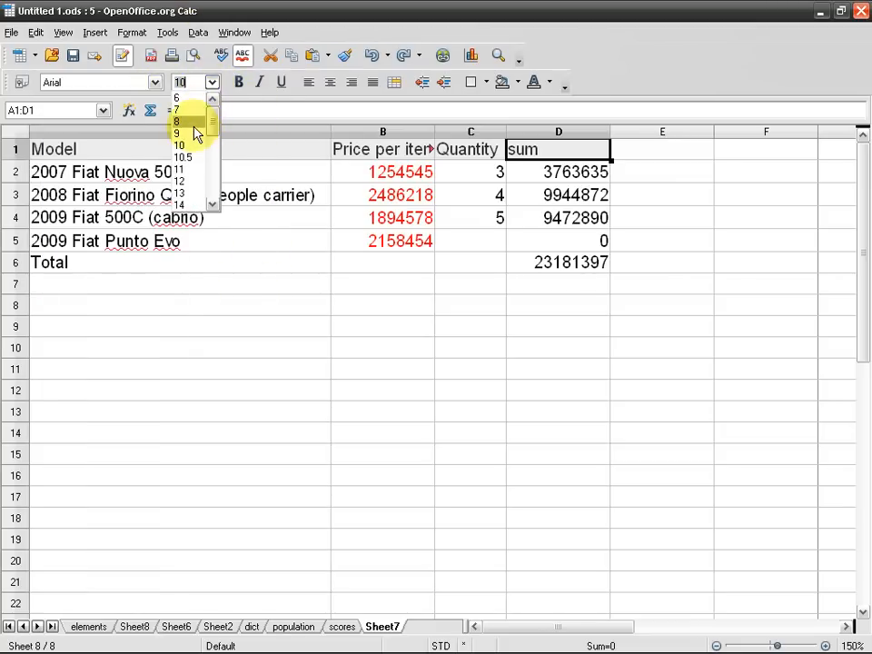
left_click(237, 12)
Try bold, italic and underline on header cells A1:D1, and remove all three styles again.
left_click(238, 84)
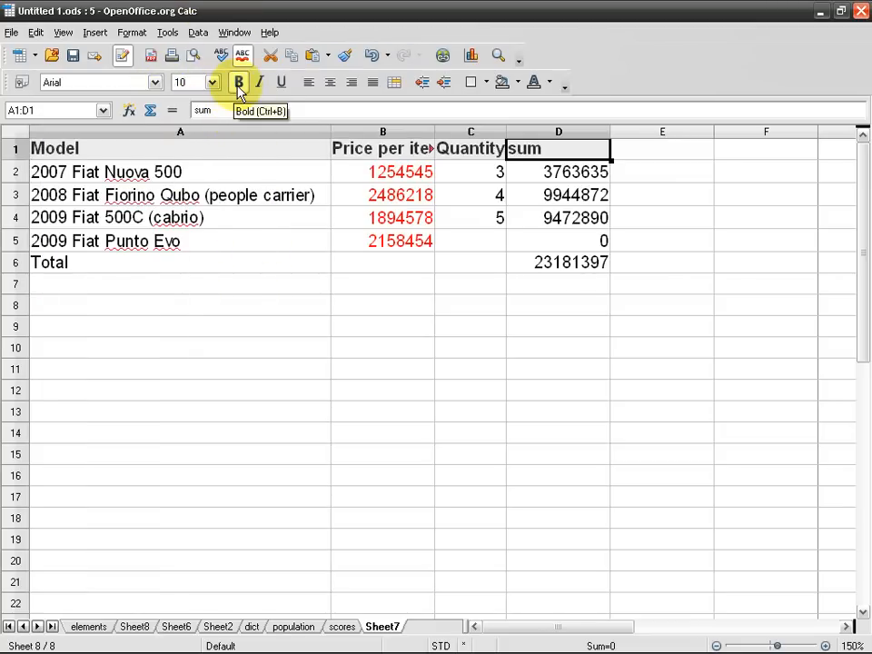
left_click(258, 84)
left_click(278, 89)
left_click(278, 88)
left_click(264, 87)
left_click(244, 87)
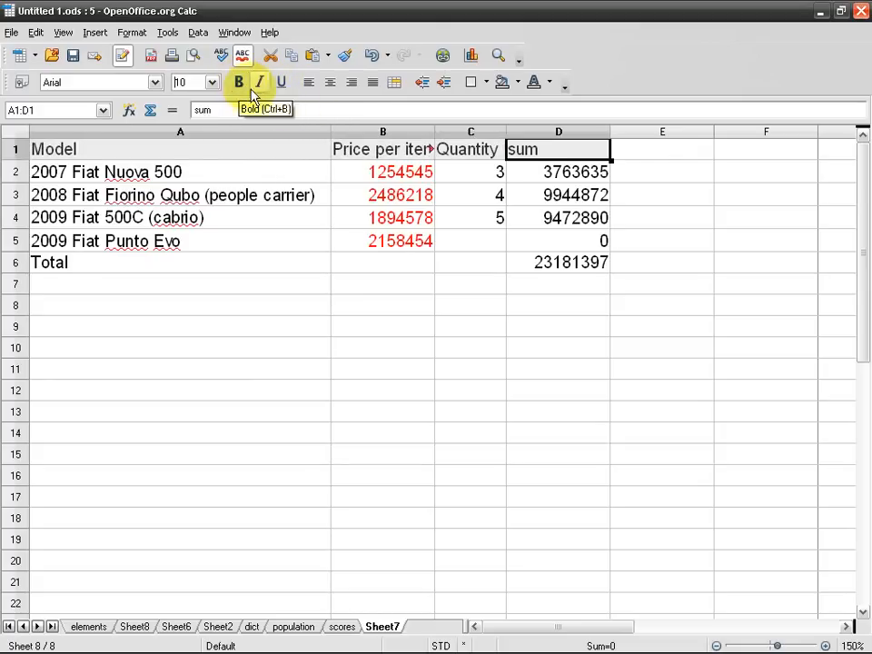
Try centred, right and justified alignment on header cells A1:D1, and finish with left alignment.
left_click(330, 84)
left_click(351, 83)
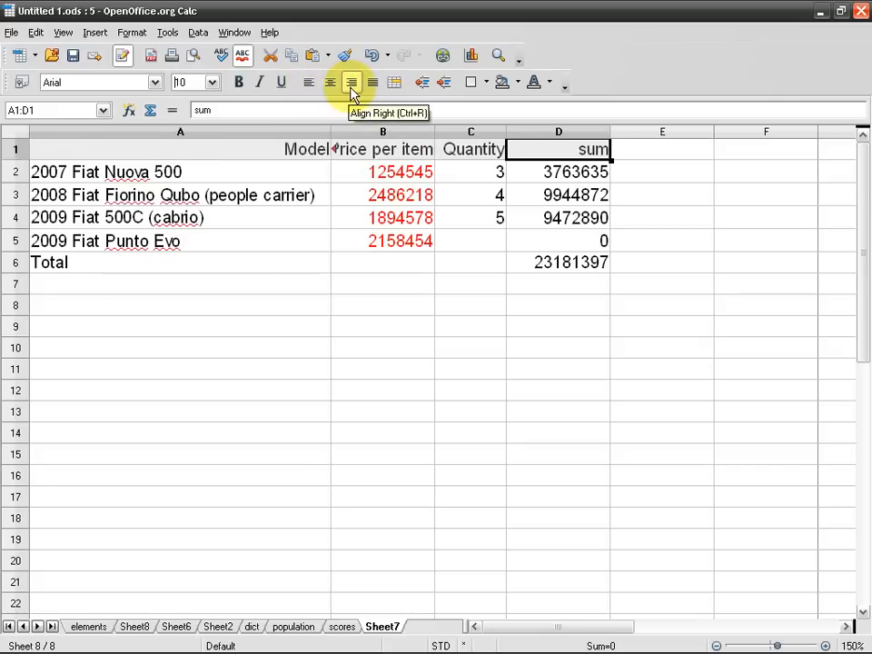
left_click(310, 86)
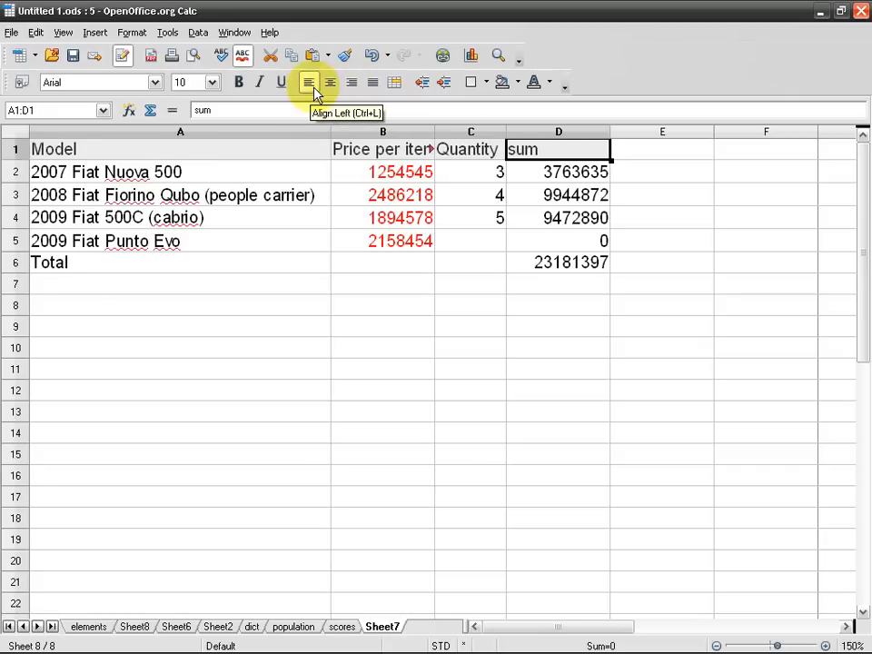
left_click(373, 84)
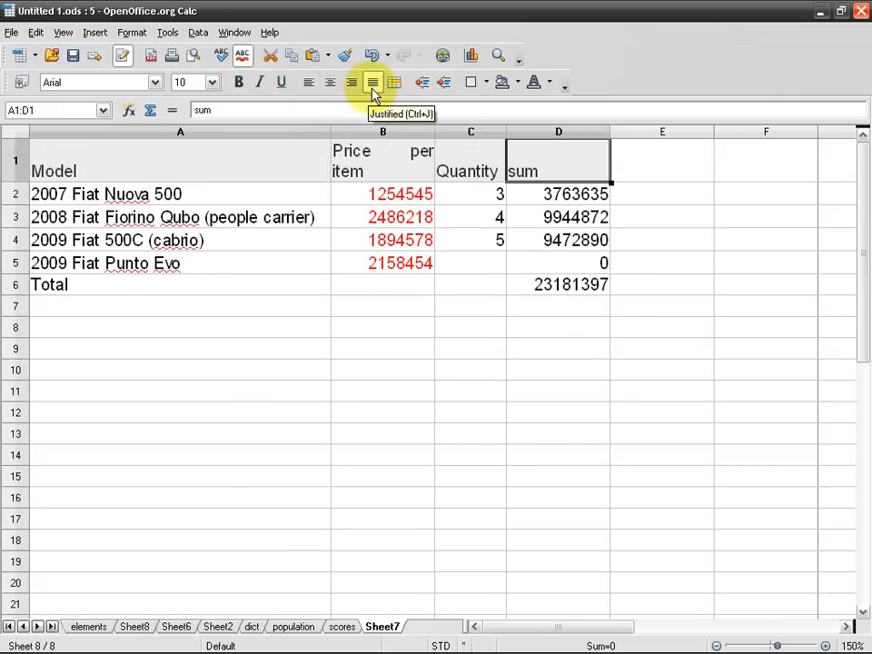
left_click(310, 83)
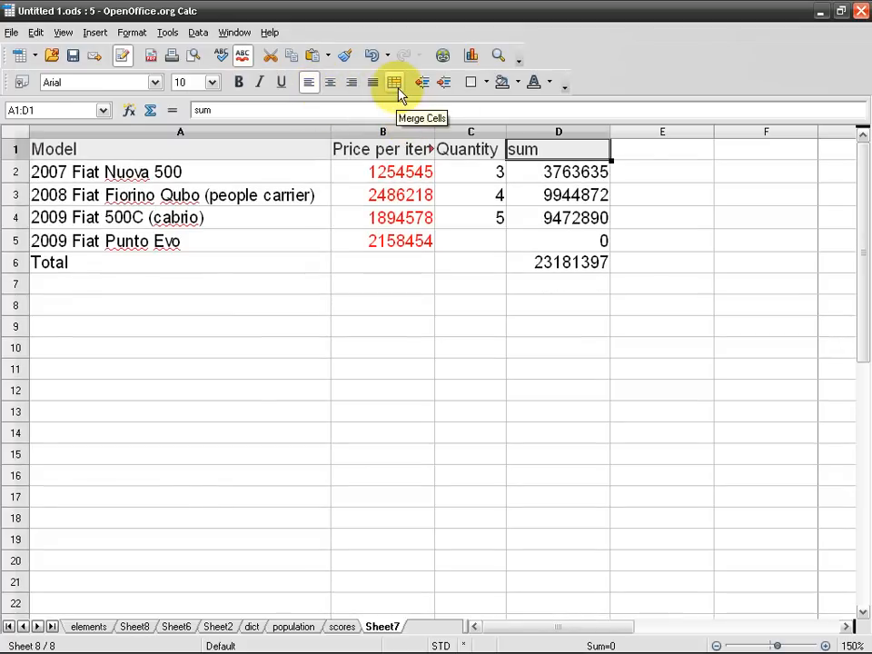
Try merging header cells A1:C1 into one centred cell that keeps all their contents, and undo it.
left_click(281, 154)
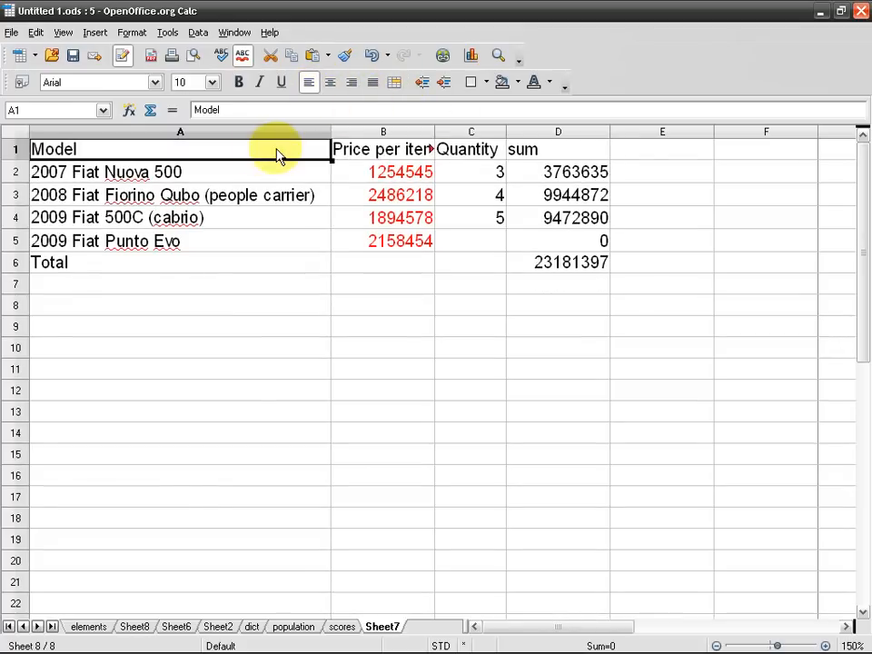
left_click_drag(255, 157, 445, 155)
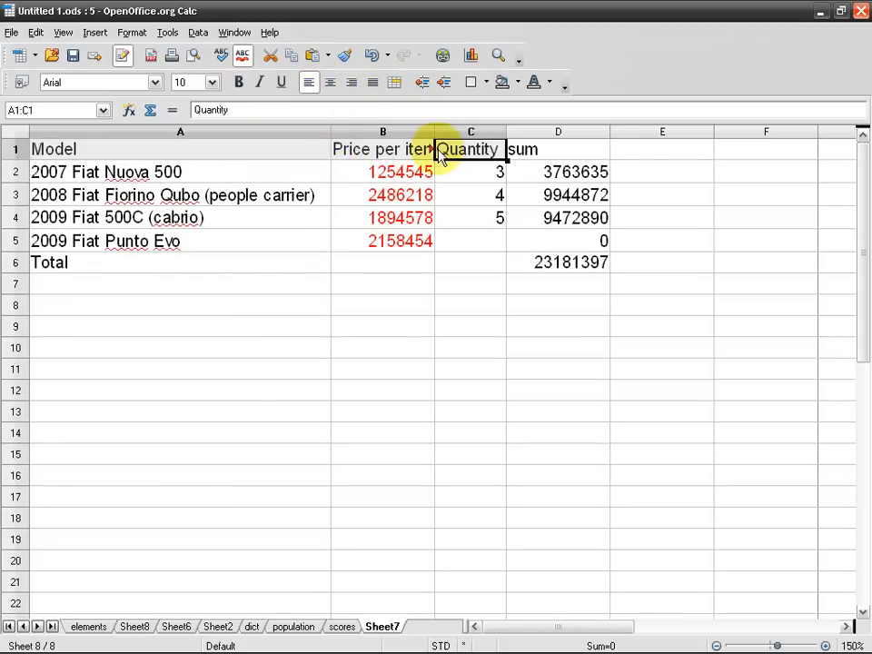
left_click(402, 85)
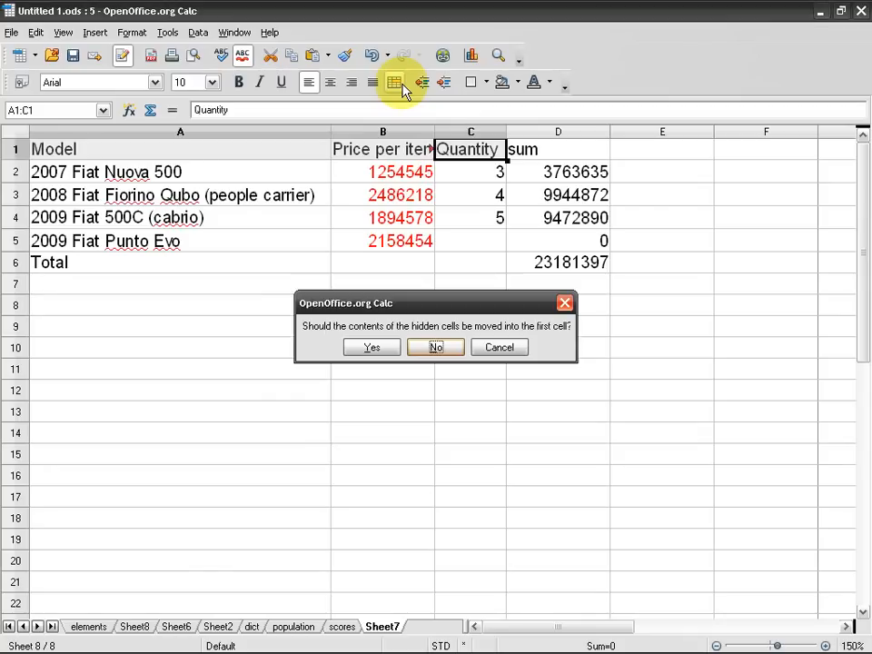
left_click(372, 348)
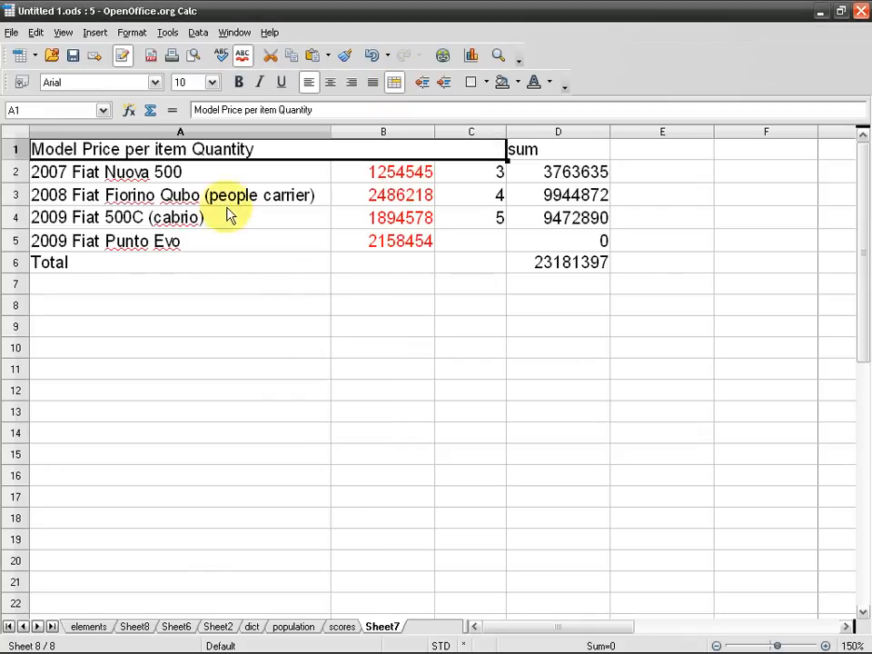
left_click(331, 83)
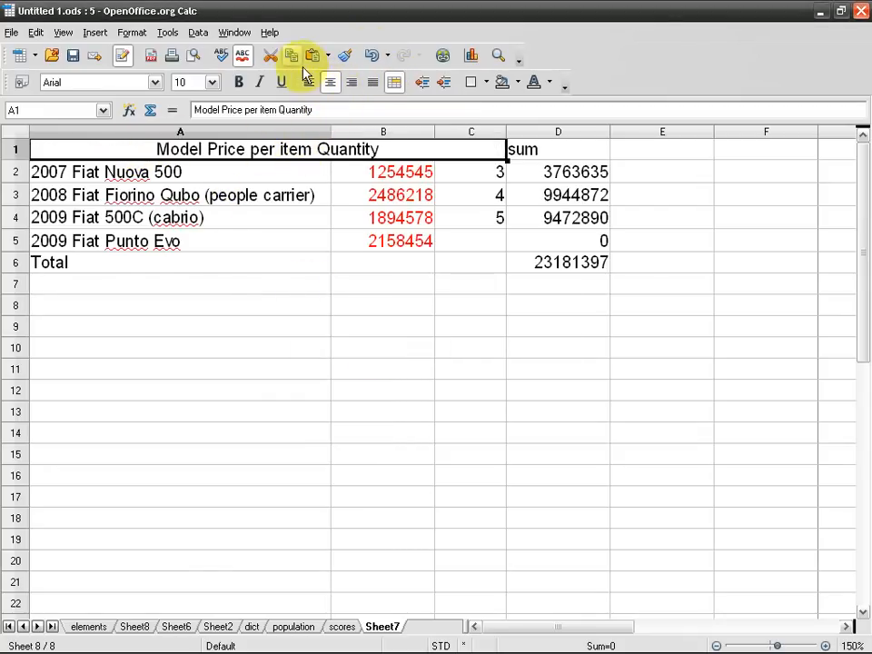
left_click(373, 55)
left_click(373, 55)
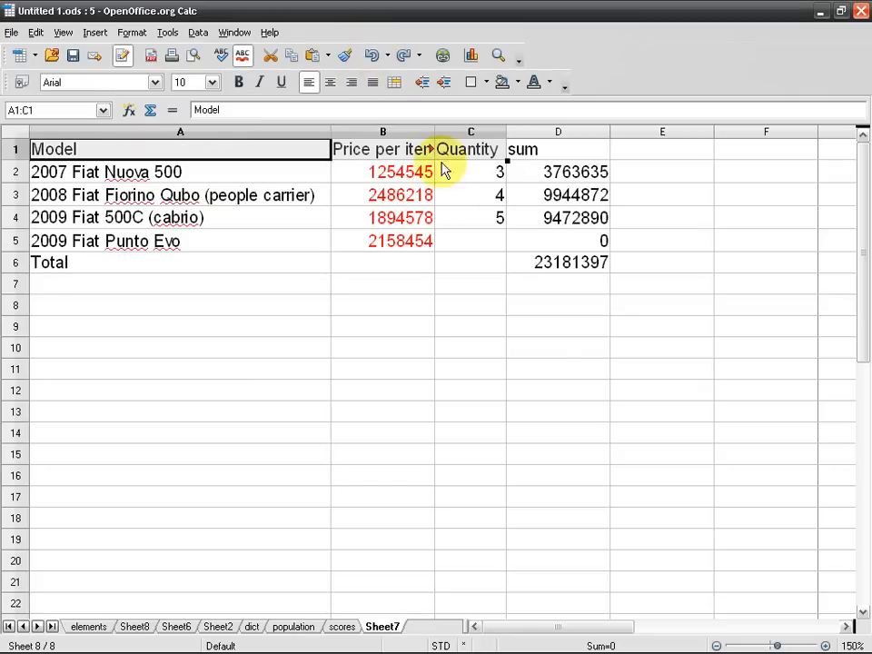
Fit the width of the Price per item column to its contents.
double_click(435, 129)
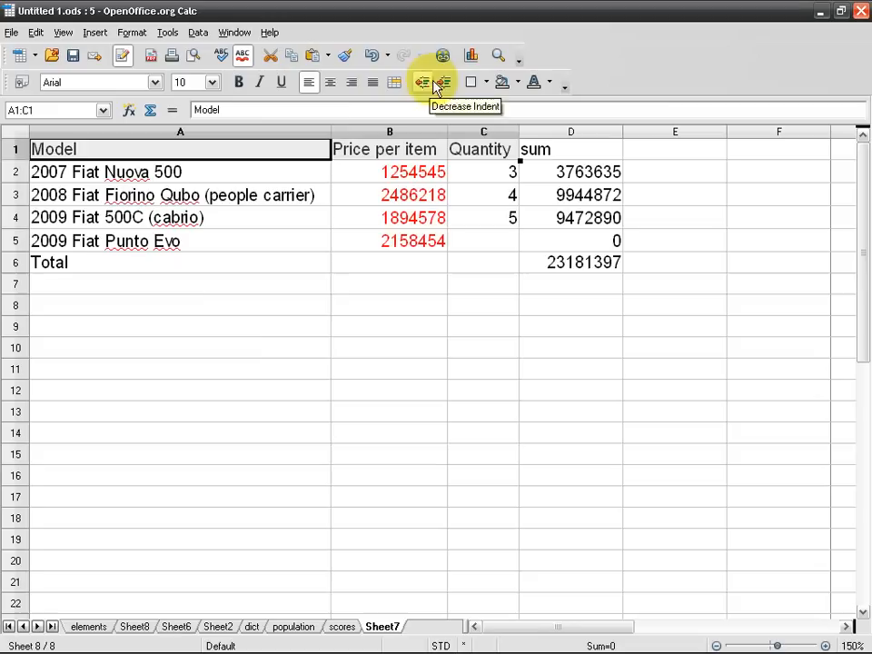
Try increasing the indent of the Model header in A1, and decrease it again.
left_click(229, 152)
left_click(444, 83)
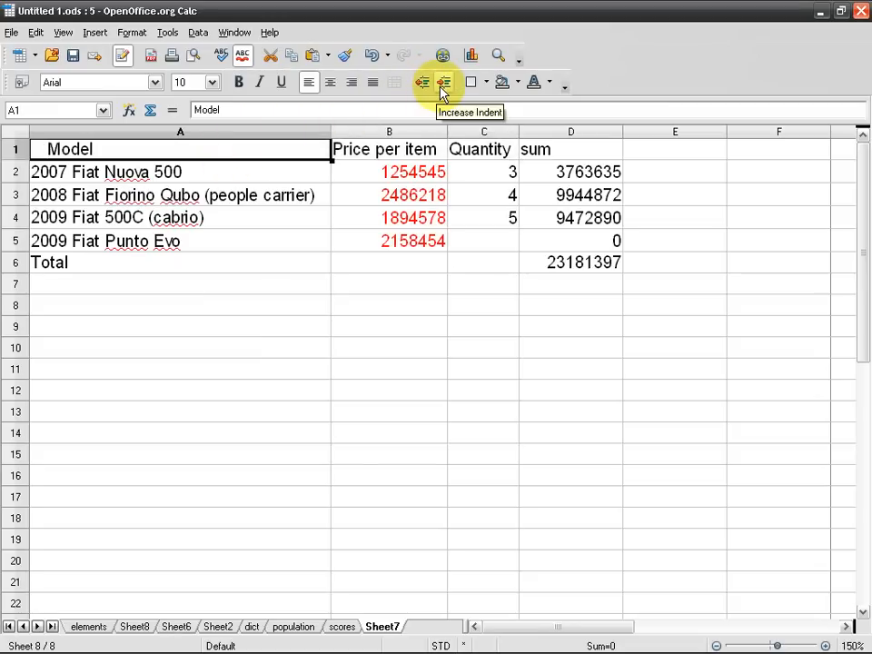
left_click(422, 84)
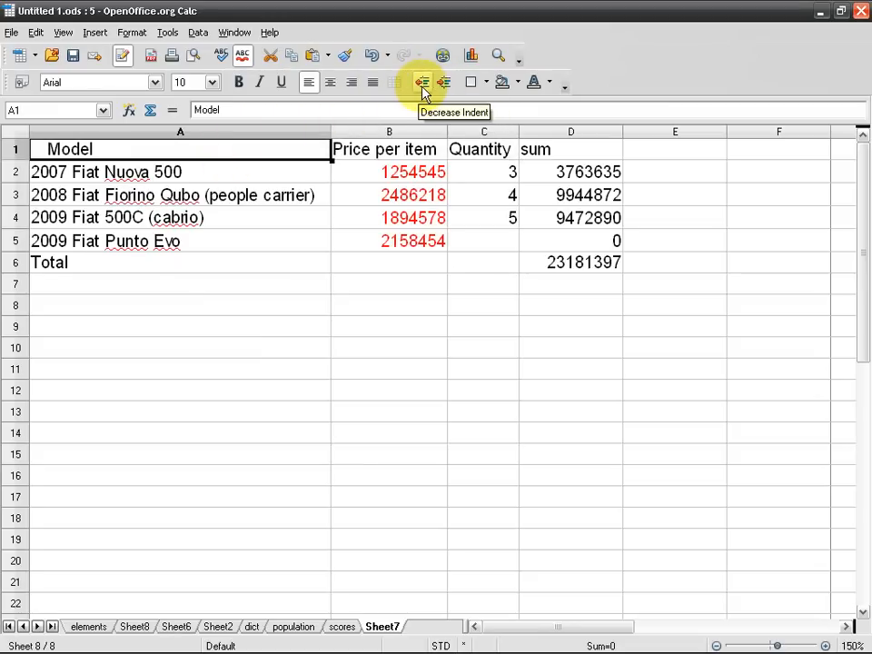
Check in the print preview how the car price table looks on the page without borders.
left_click(487, 84)
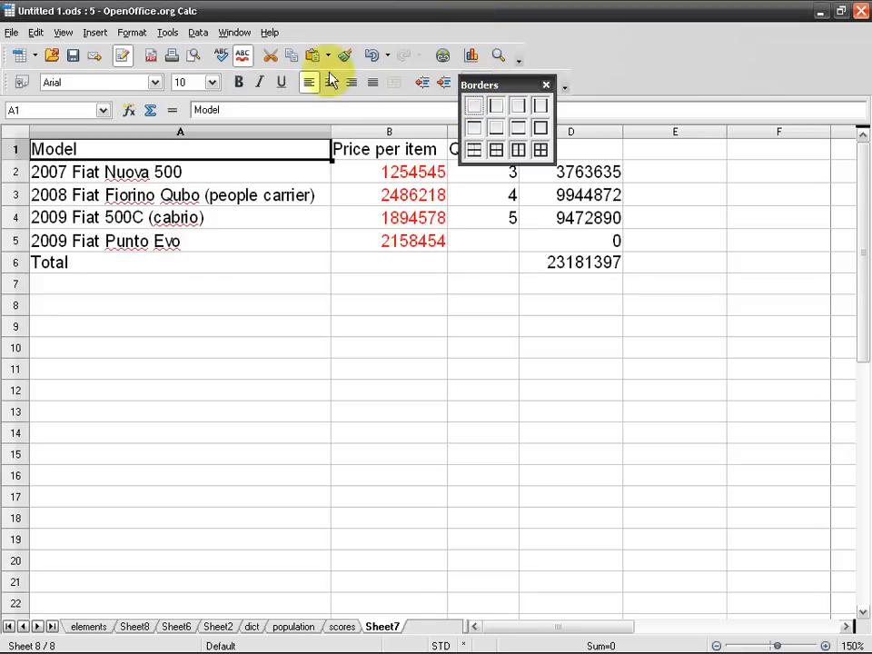
left_click_drag(375, 173, 454, 240)
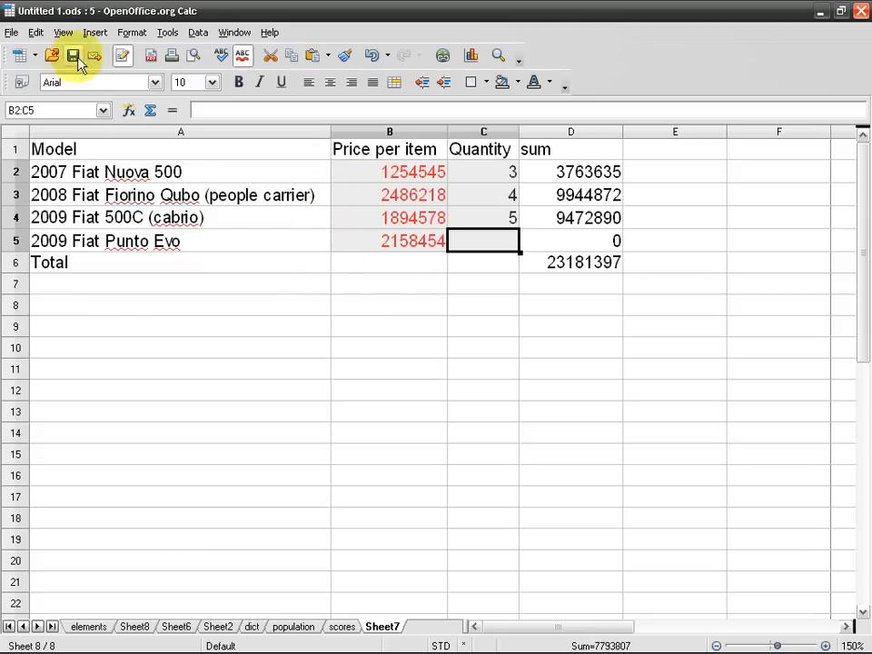
left_click(191, 56)
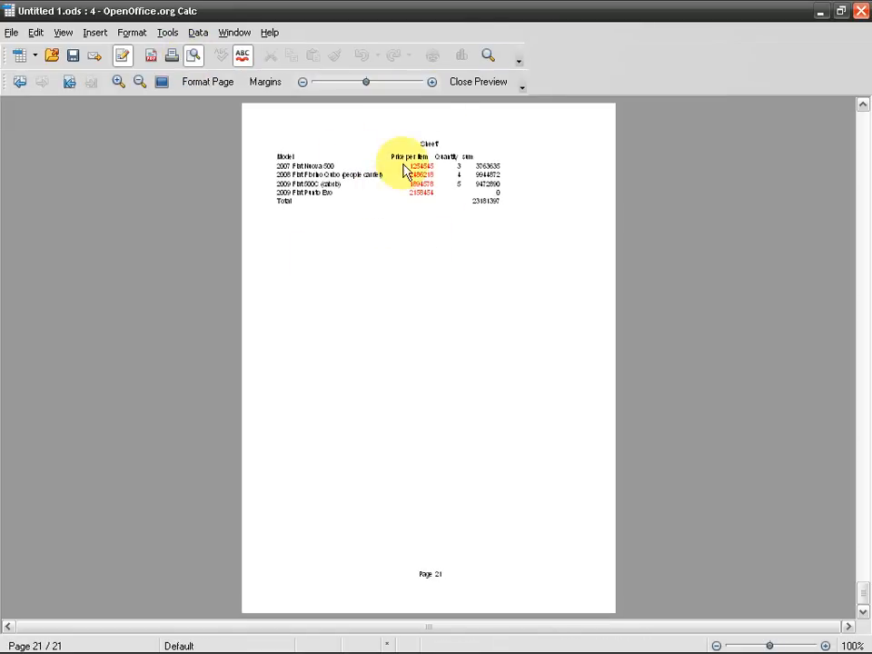
left_click(465, 81)
Apply an outer box border around the price and quantity cells B2:C5.
left_click_drag(413, 171, 473, 254)
left_click(486, 82)
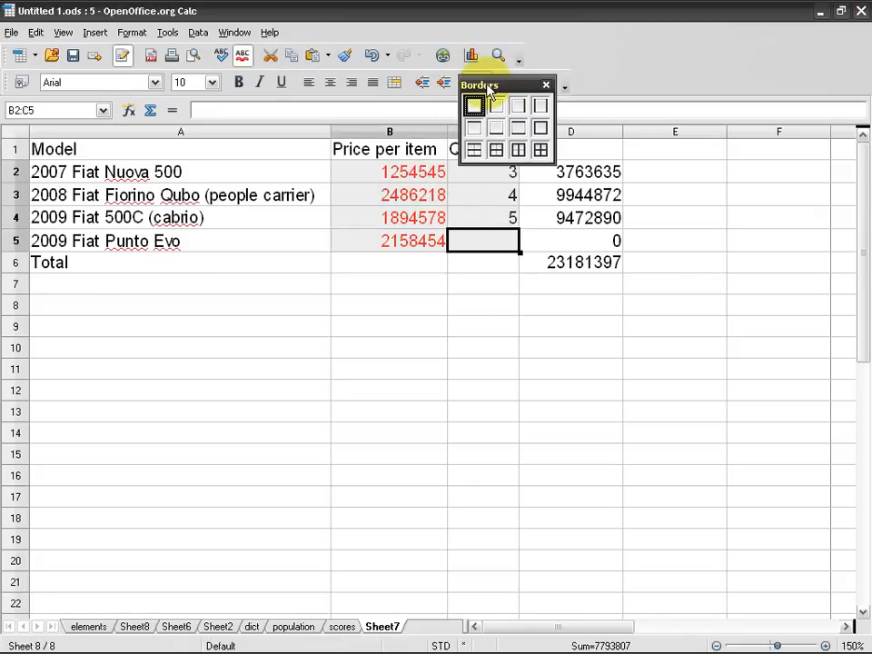
left_click(481, 110)
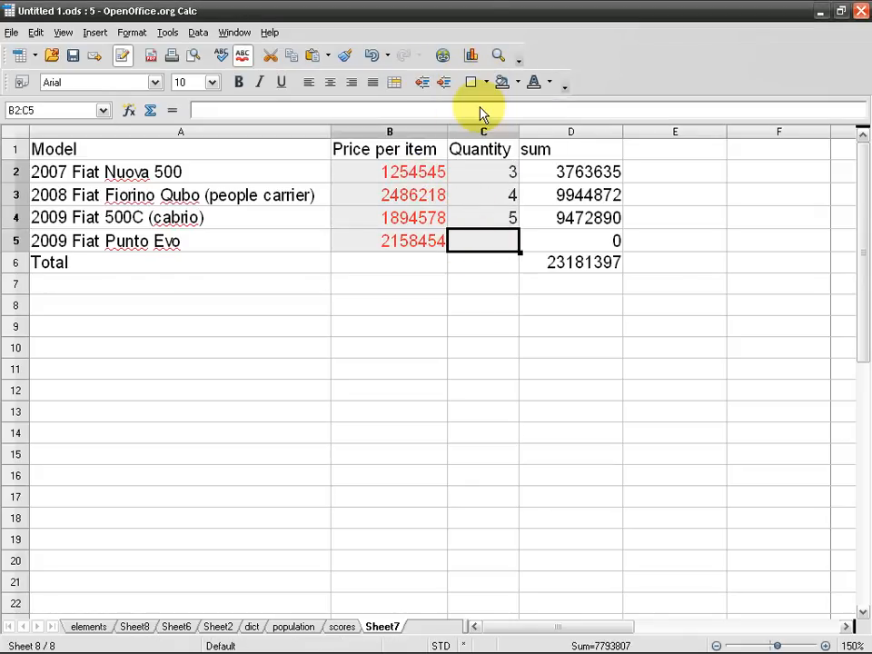
left_click(487, 83)
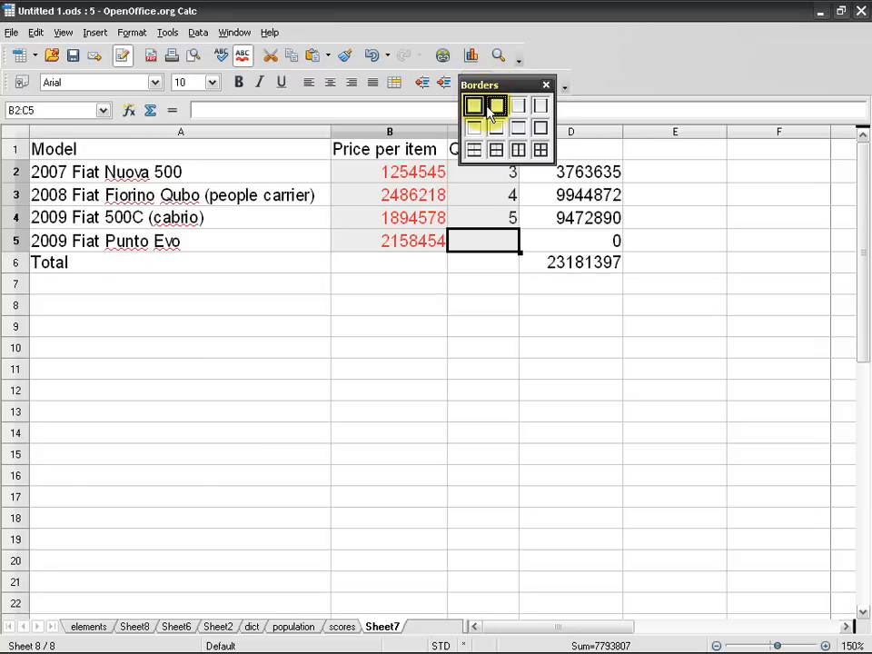
left_click(542, 128)
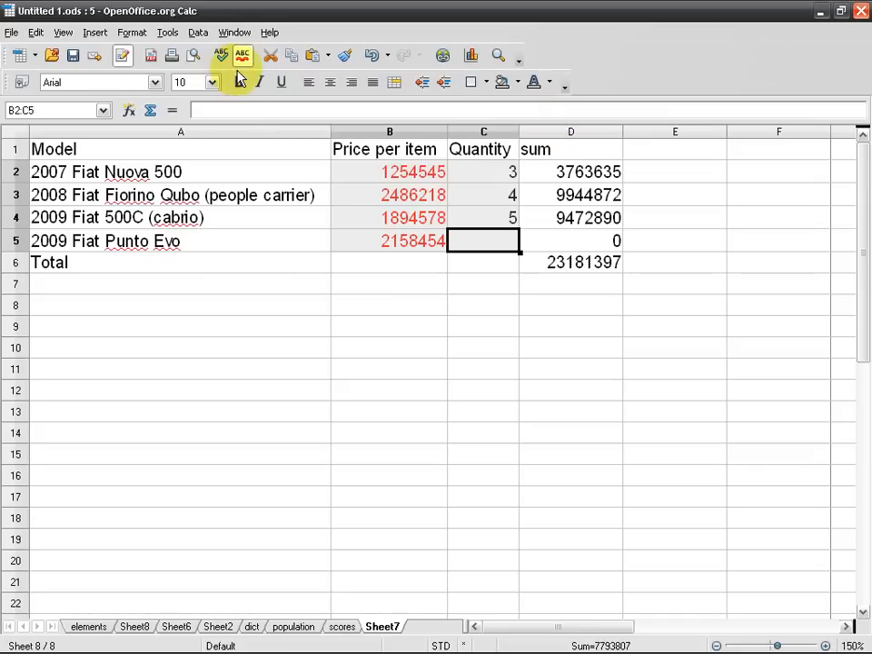
left_click(418, 218)
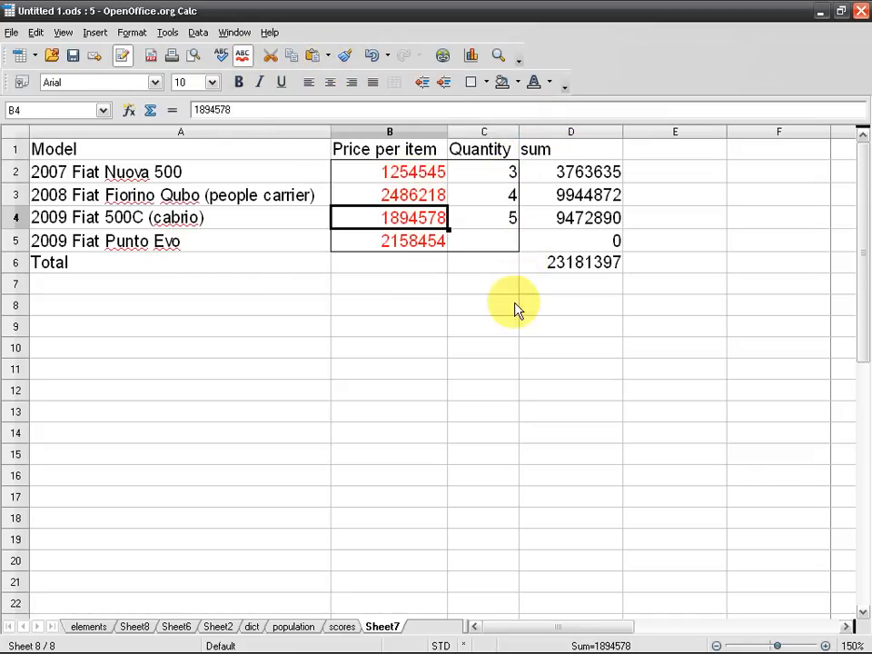
Examine the border around the price and quantity cells in Sheet7's print preview, and close the preview.
scroll(514, 322, "up", 4)
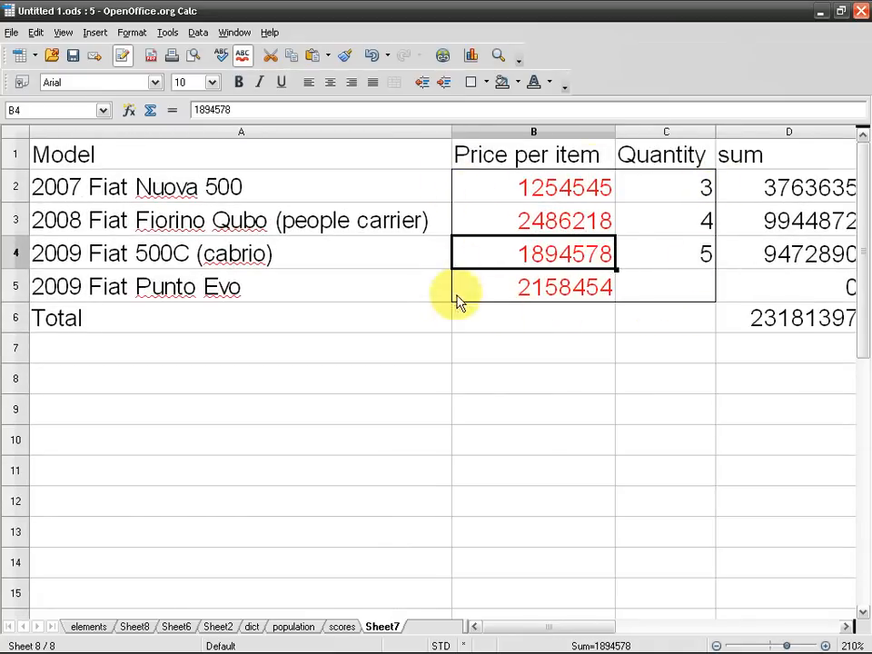
left_click(193, 60)
scroll(434, 188, "up", 1)
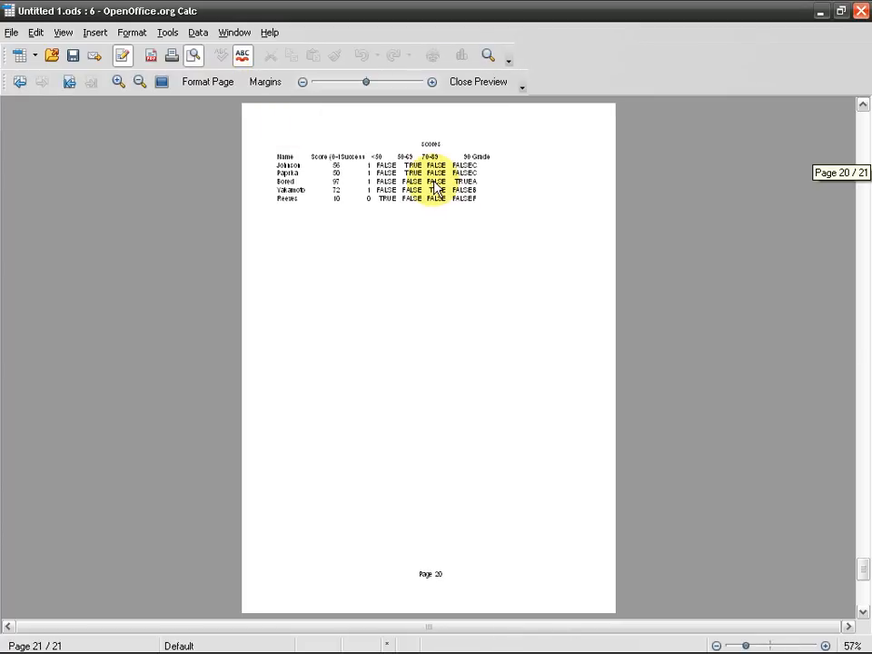
scroll(438, 189, "down", 1)
scroll(441, 192, "up", 8)
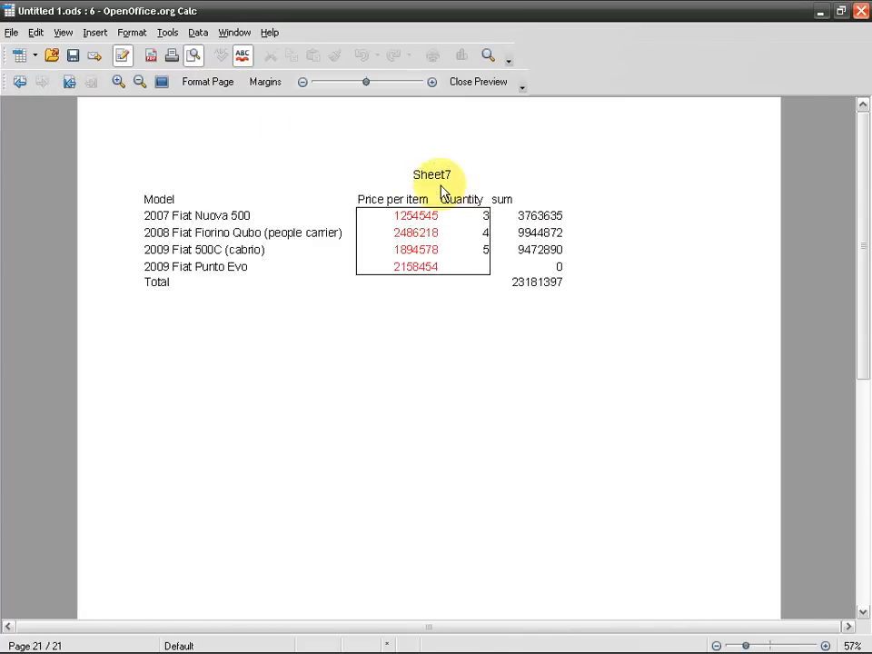
left_click(465, 81)
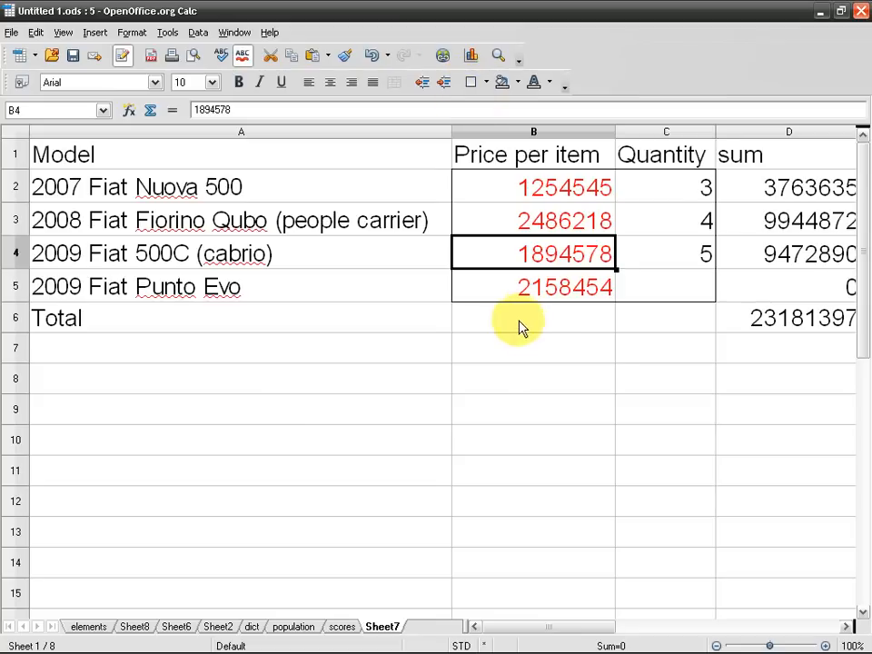
Remove all borders from the price and quantity cells B2:C5.
left_click_drag(434, 179, 521, 245)
left_click(486, 81)
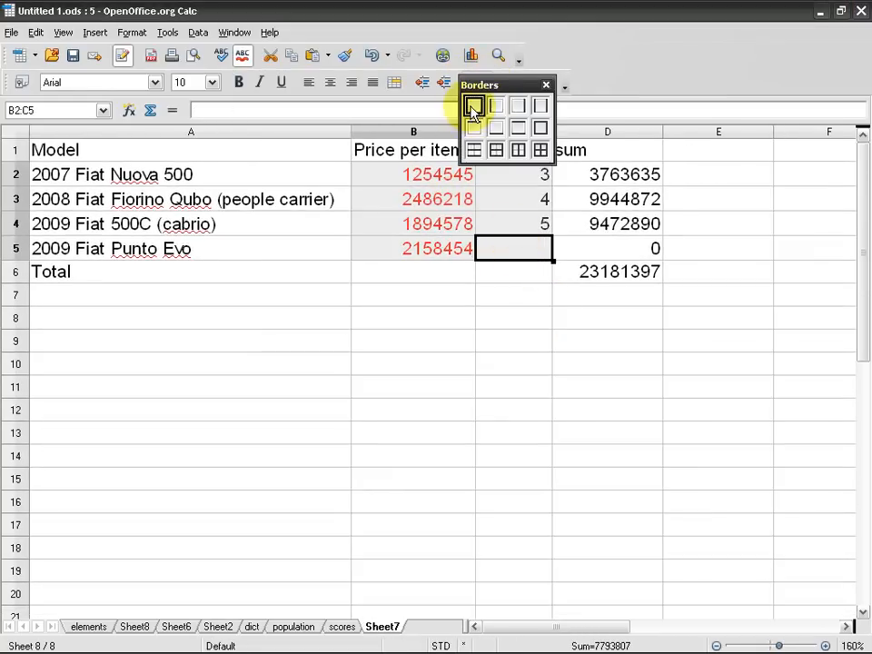
left_click(472, 108)
left_click(397, 248)
left_click(412, 317)
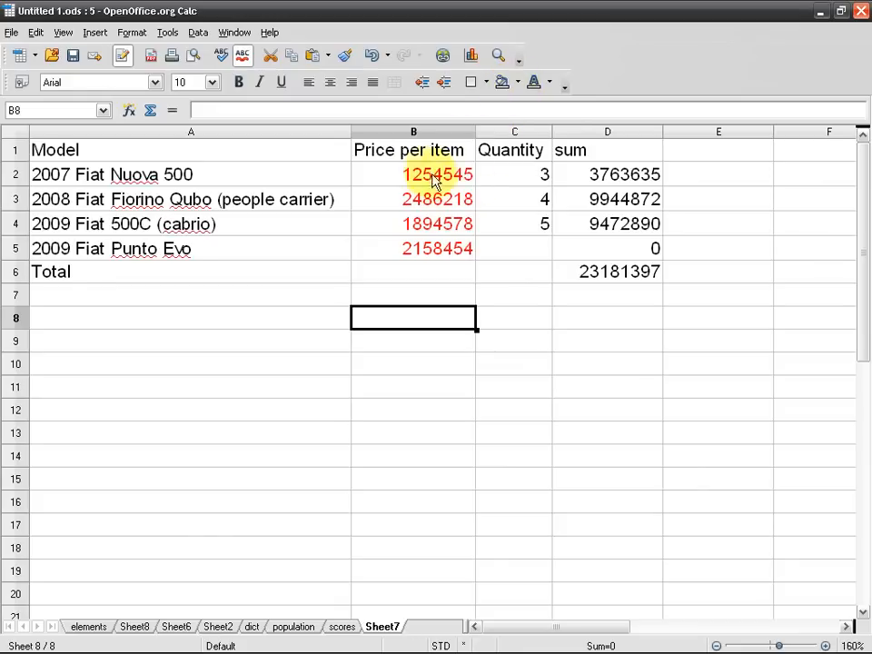
Fill the background of the price and quantity cells B2:C5 with cyan.
left_click_drag(436, 175, 502, 253)
left_click(517, 82)
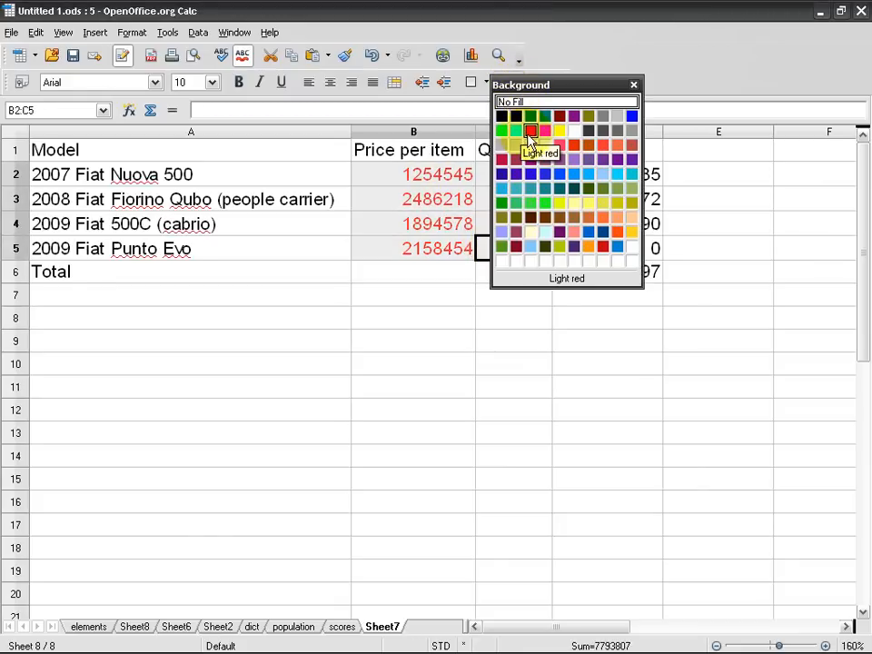
left_click(519, 134)
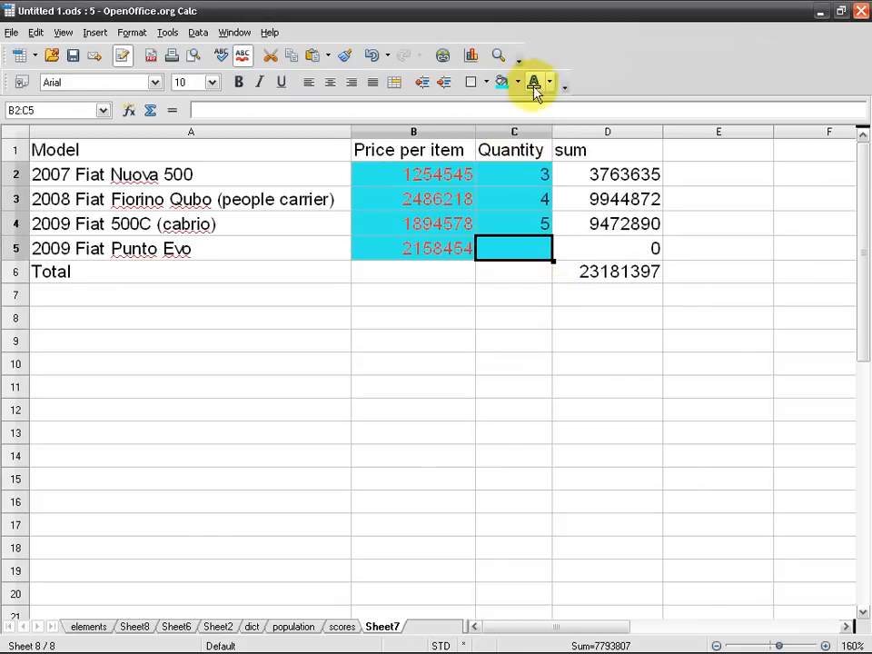
Set the font color of the price and quantity cells B2:C5 to blue.
left_click(436, 175)
left_click_drag(437, 175, 518, 258)
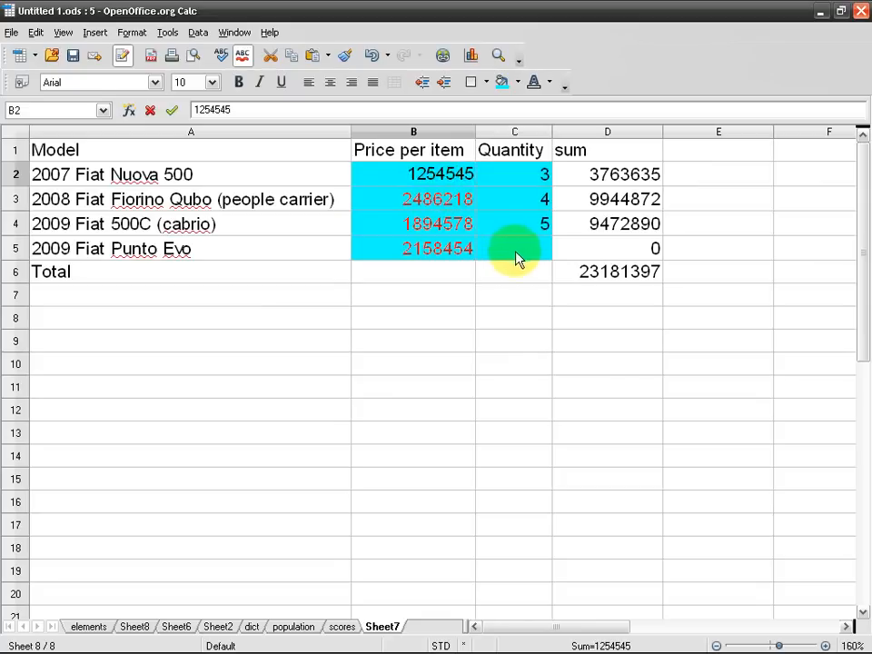
left_click(553, 85)
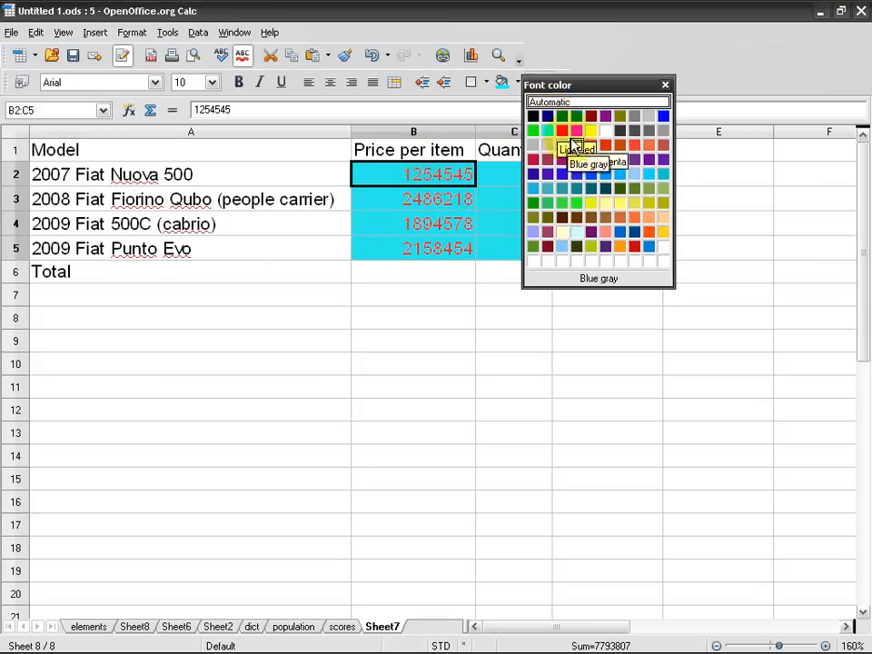
left_click(580, 176)
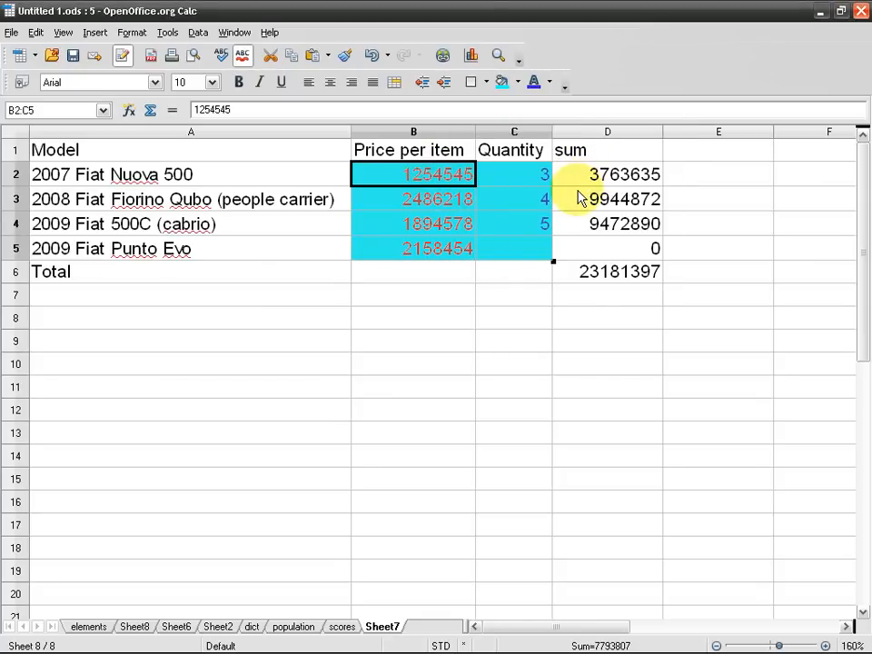
left_click(511, 179)
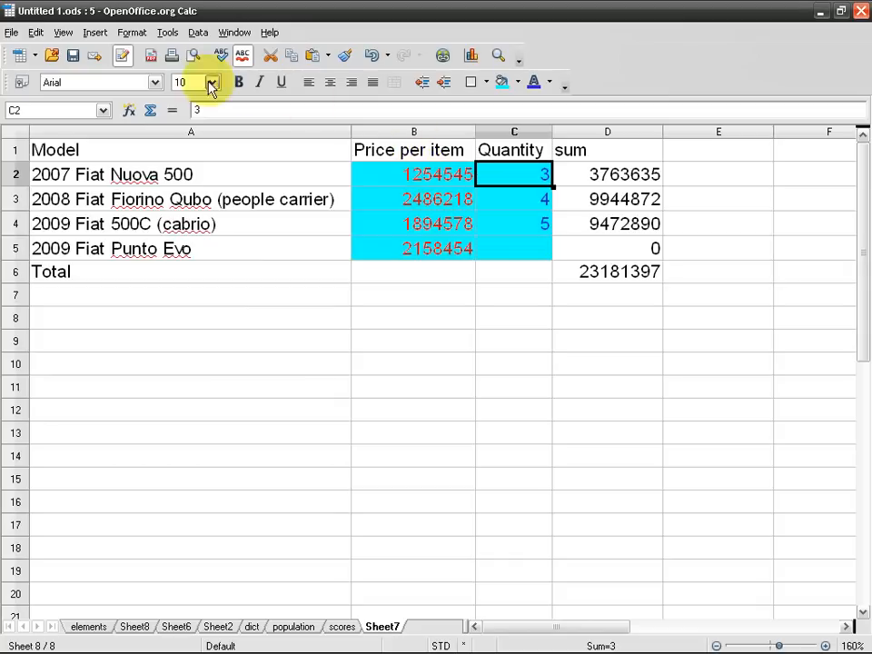
Undo the blue font color and the cyan background fill on cells B2:C5.
left_click(452, 225)
left_click_drag(234, 172, 503, 253)
left_click(460, 201)
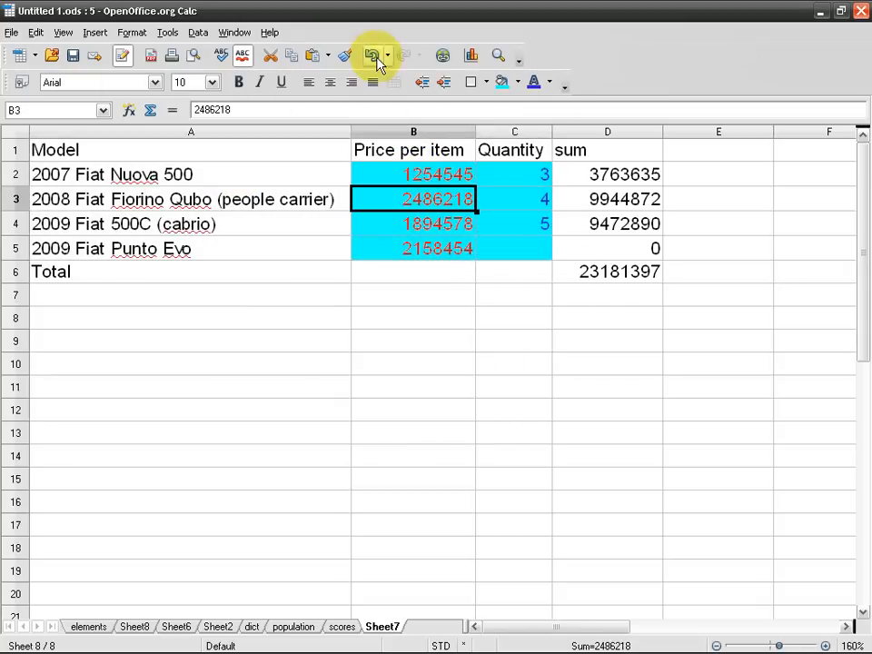
left_click(374, 55)
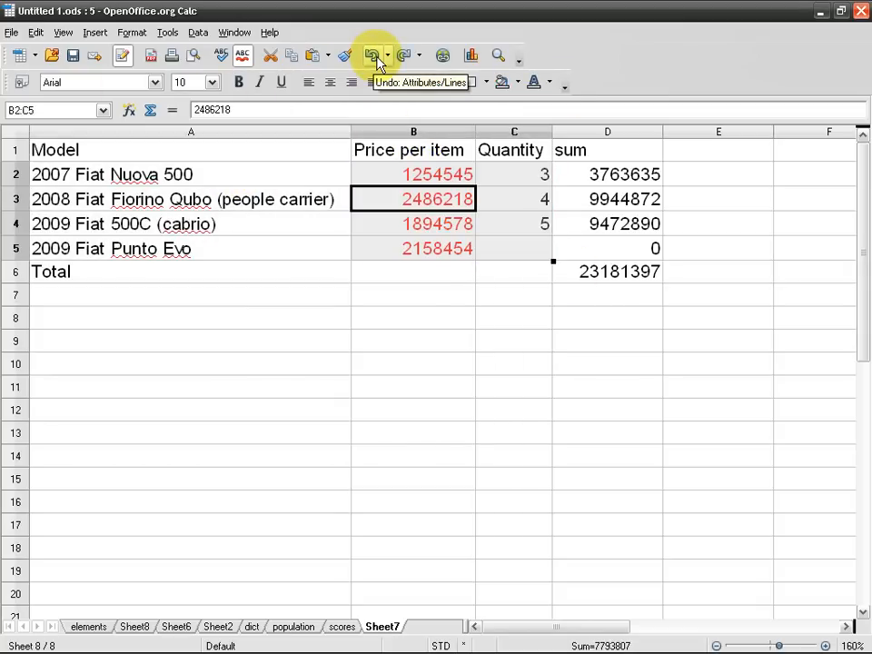
Open the cell formatting settings for the model names A2:A5 and review the number format categories.
left_click_drag(283, 182, 366, 259)
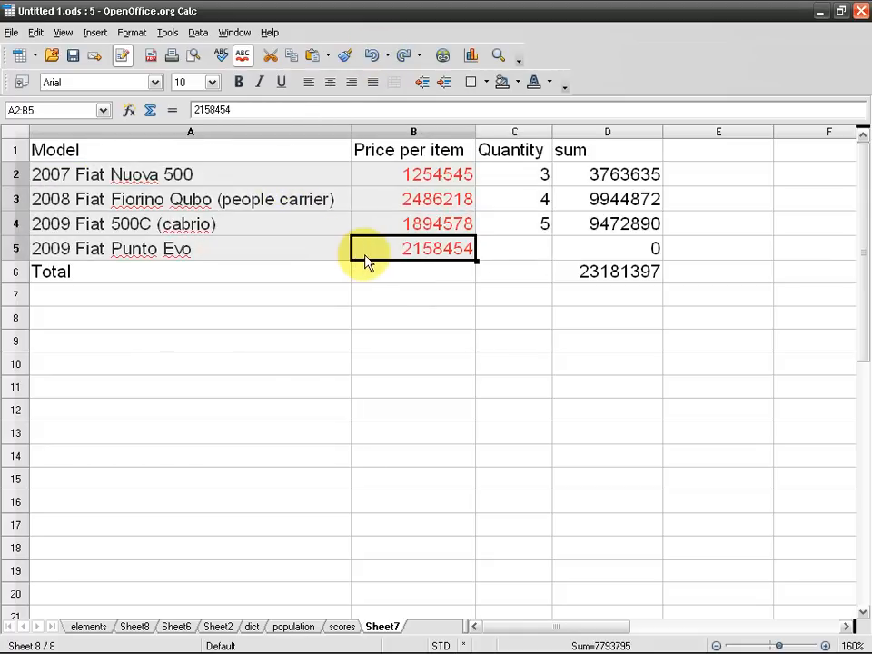
left_click_drag(285, 185, 286, 254)
right_click(280, 177)
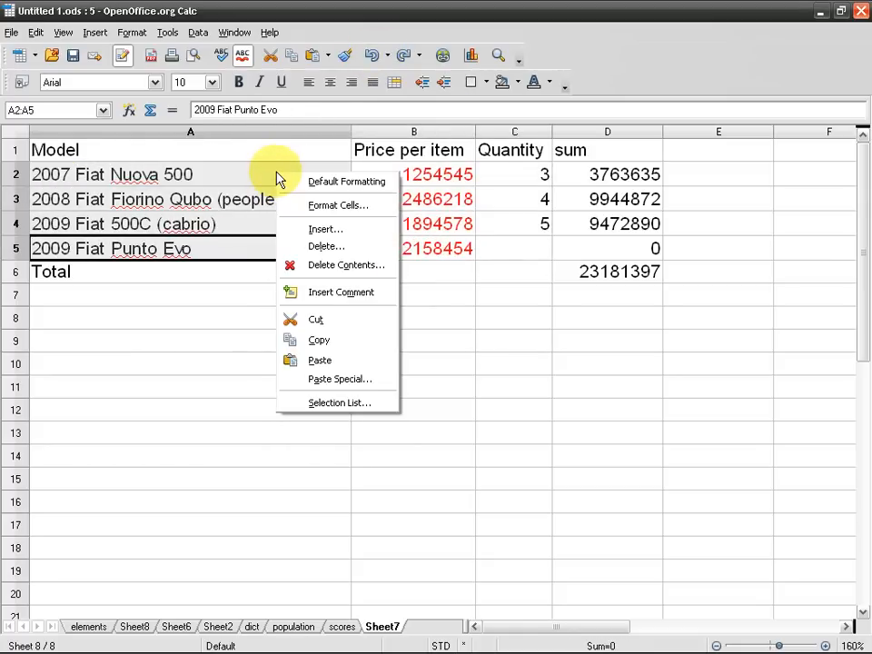
left_click(369, 213)
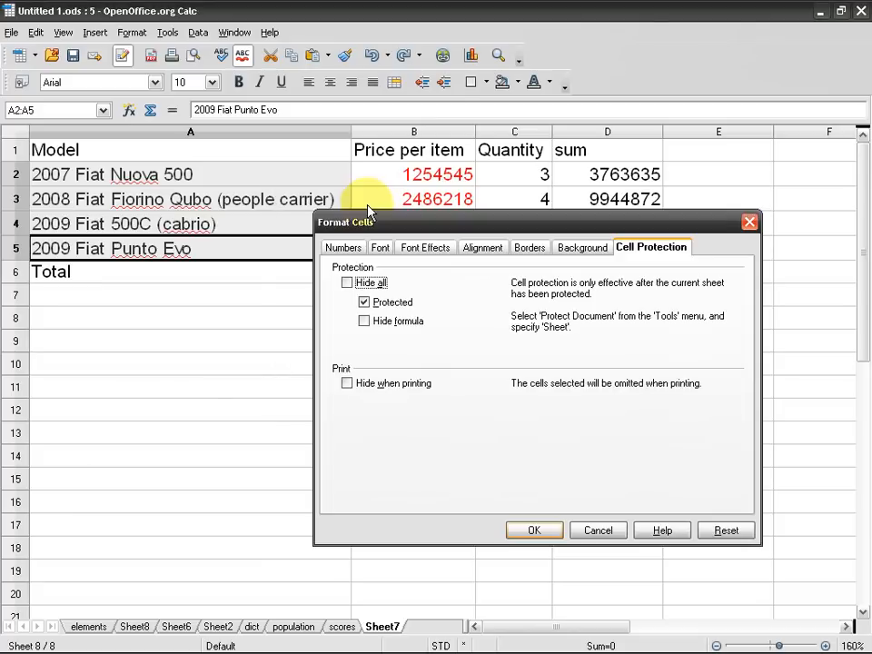
left_click(344, 247)
mouse_move(439, 320)
left_mouse_down()
mouse_move(438, 341)
mouse_move(444, 305)
left_mouse_up()
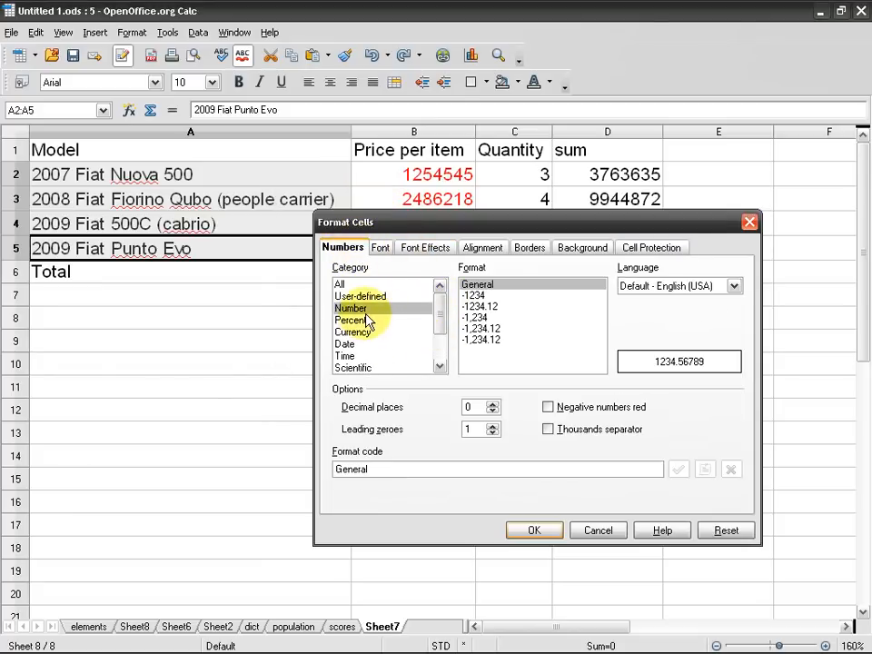
Review the font, language and font color choices available for the model names in A2:A5.
left_click(380, 248)
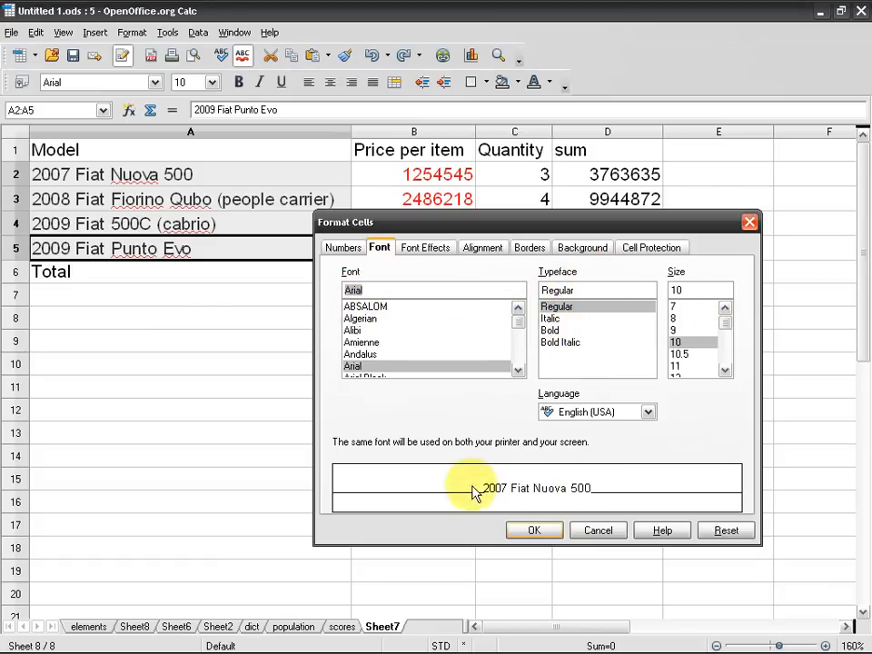
left_click(648, 414)
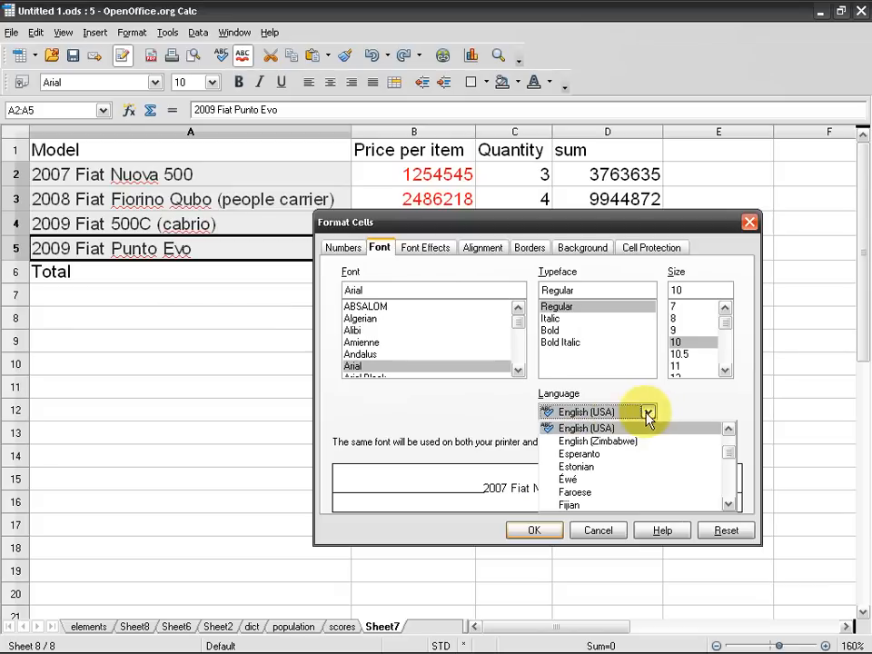
left_click(644, 412)
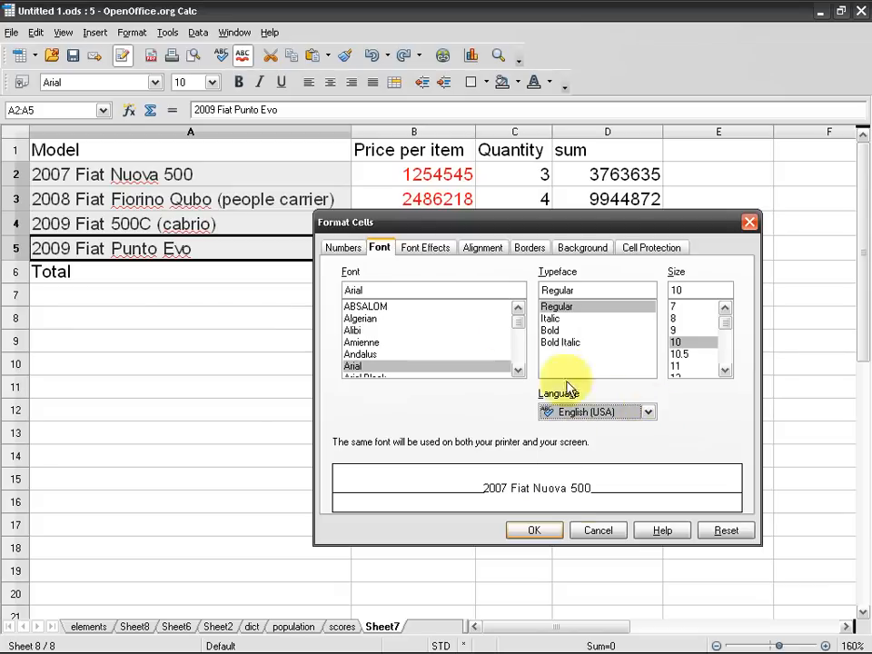
left_click(436, 258)
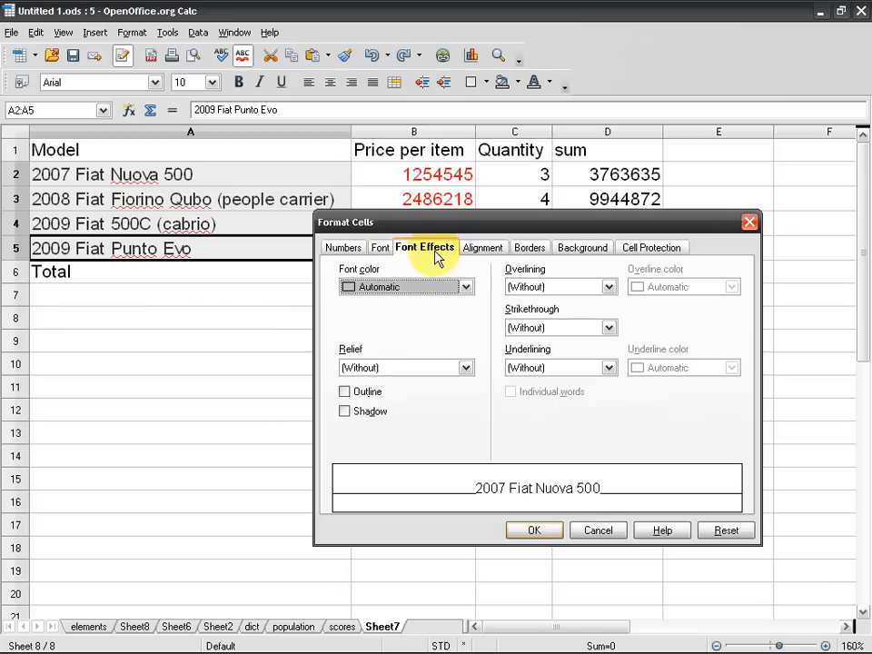
left_click(466, 289)
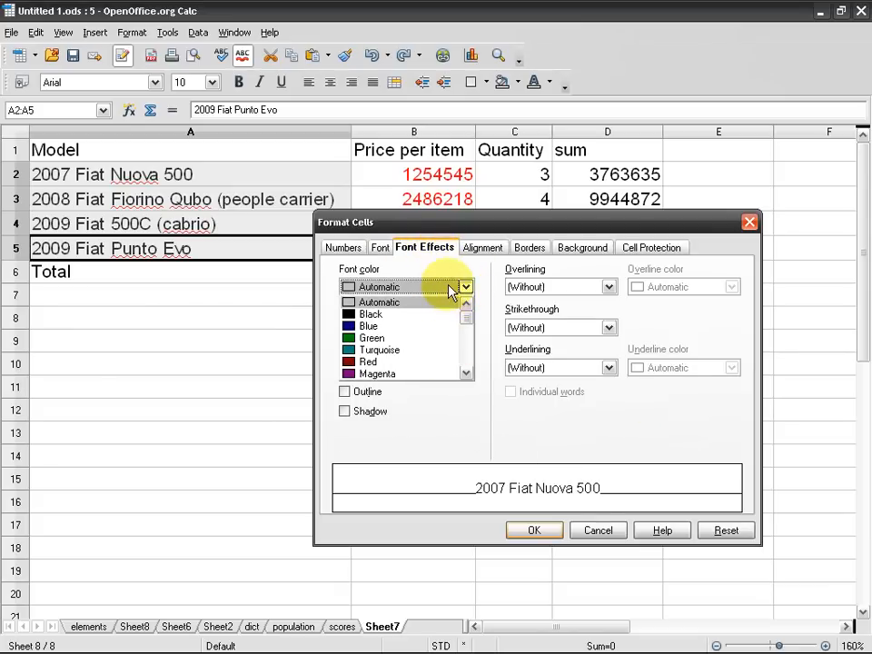
left_click(464, 288)
Try the Engraved relief effect on the model names, and reset the relief to (Without).
left_click(467, 370)
left_click(428, 396)
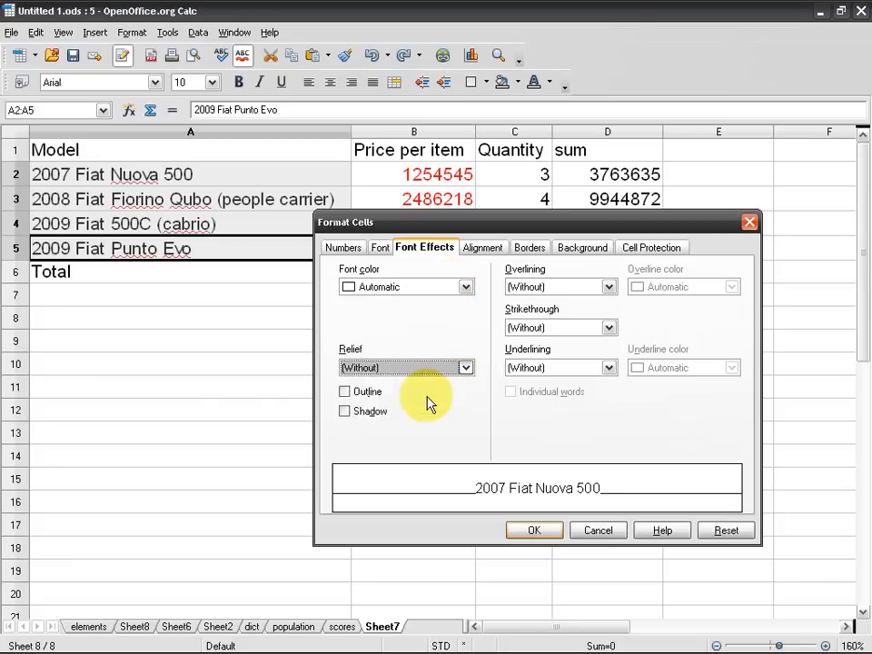
left_click(464, 367)
left_click(434, 407)
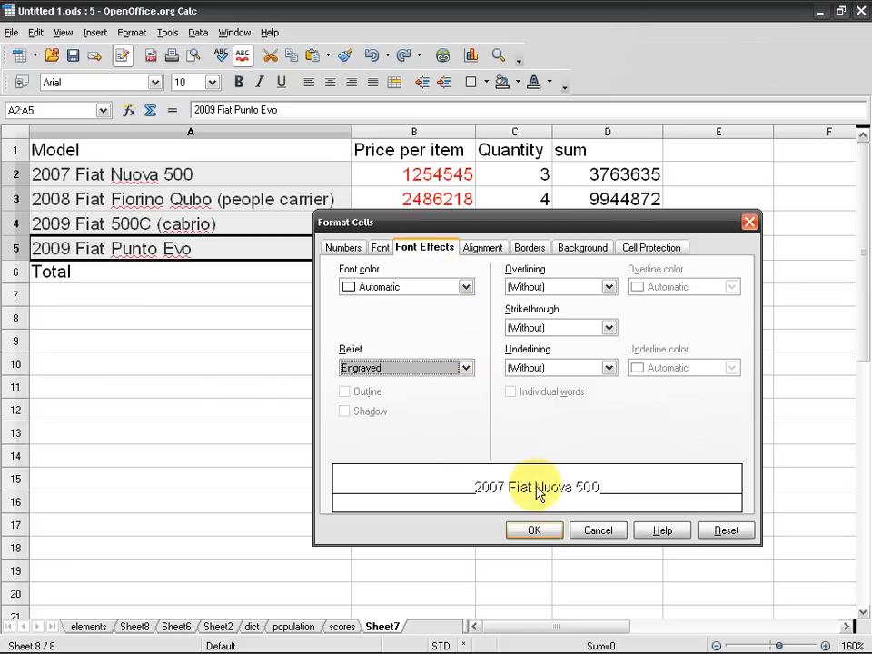
left_click(464, 368)
left_click(457, 382)
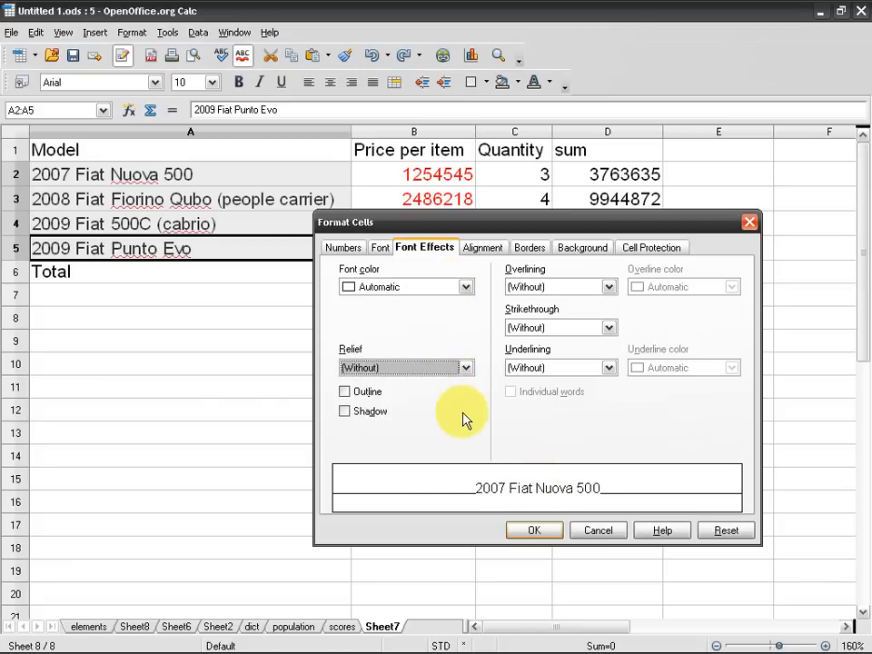
Try the shadow and outline font effects on the model names, leaving both switched off.
left_click(367, 412)
left_click(367, 412)
left_click(367, 392)
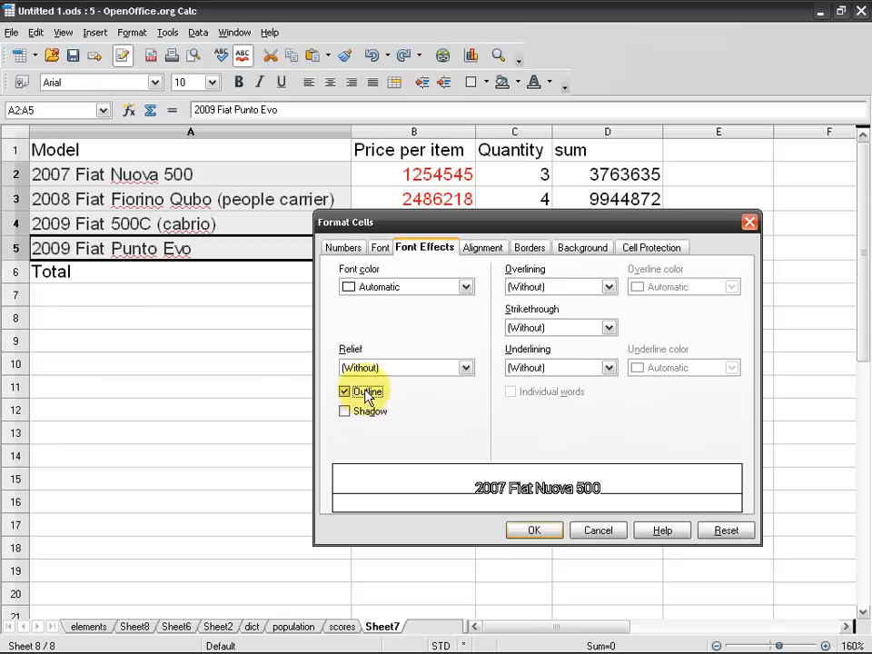
Try a Single overline on the model names, and reset the overlining to (Without).
left_click(608, 286)
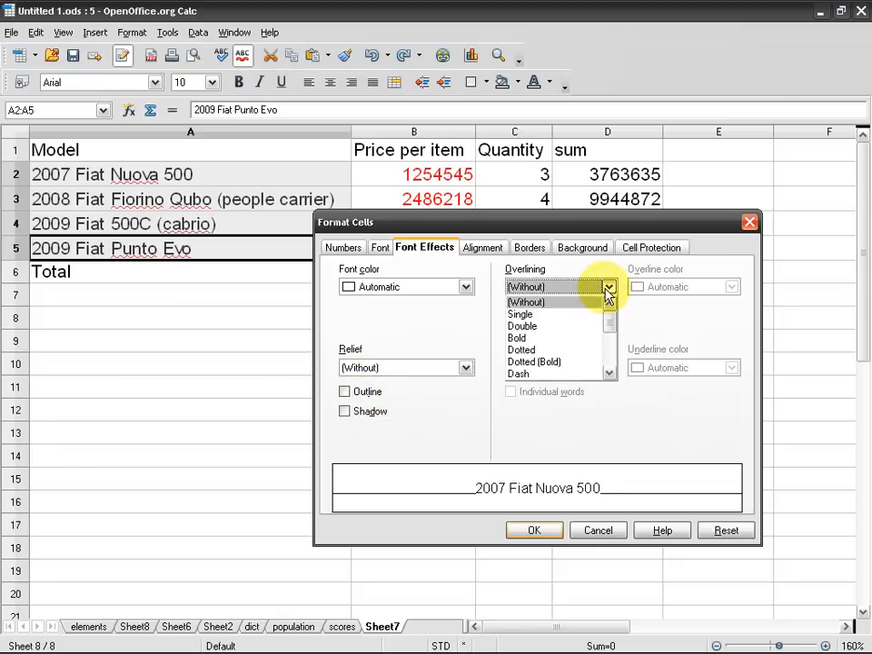
left_click(574, 317)
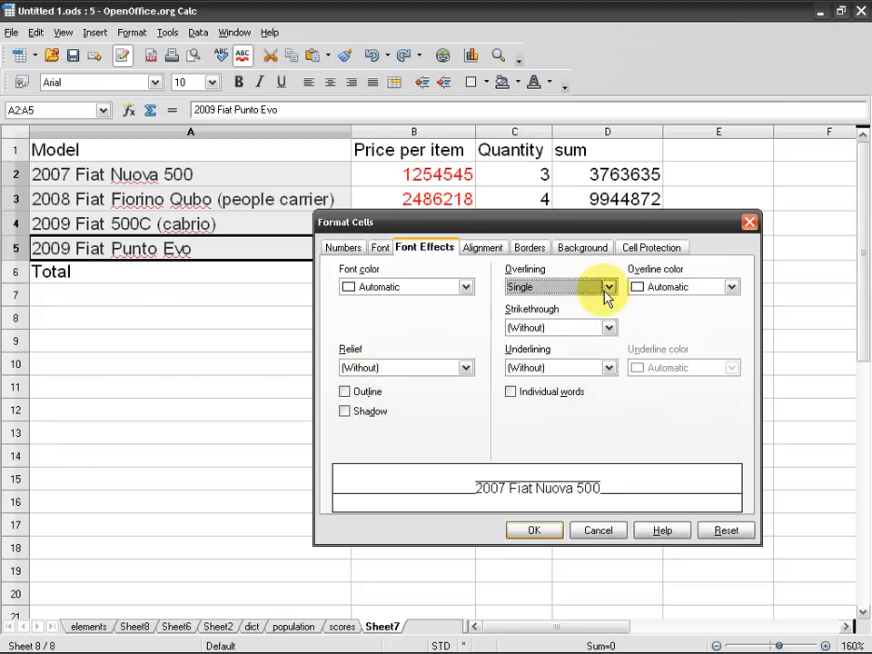
left_click(607, 289)
scroll(563, 313, "up", 1)
left_click(550, 302)
Try a Single strikethrough on the model names, and reset the strikethrough to (Without).
left_click(576, 328)
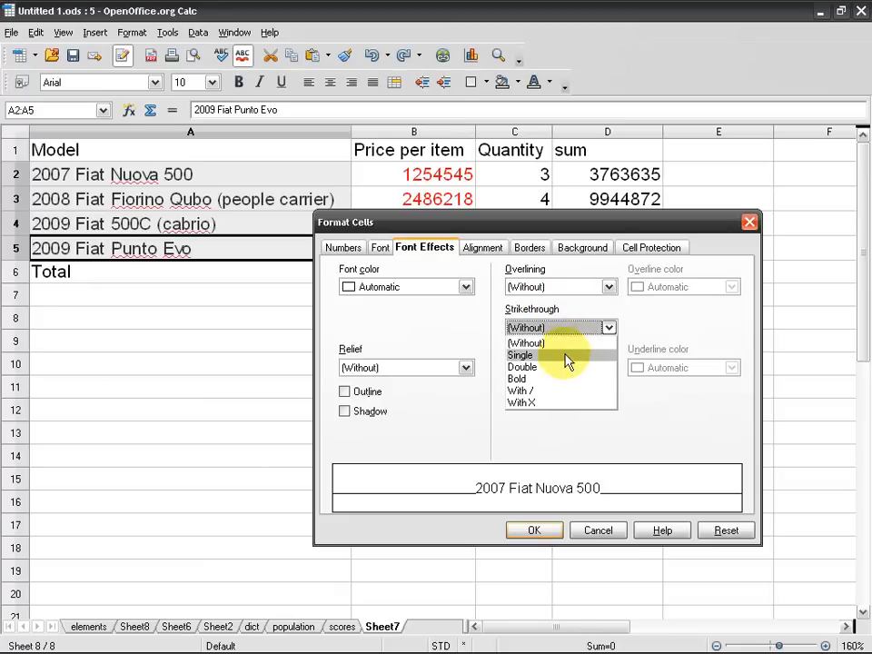
left_click(567, 355)
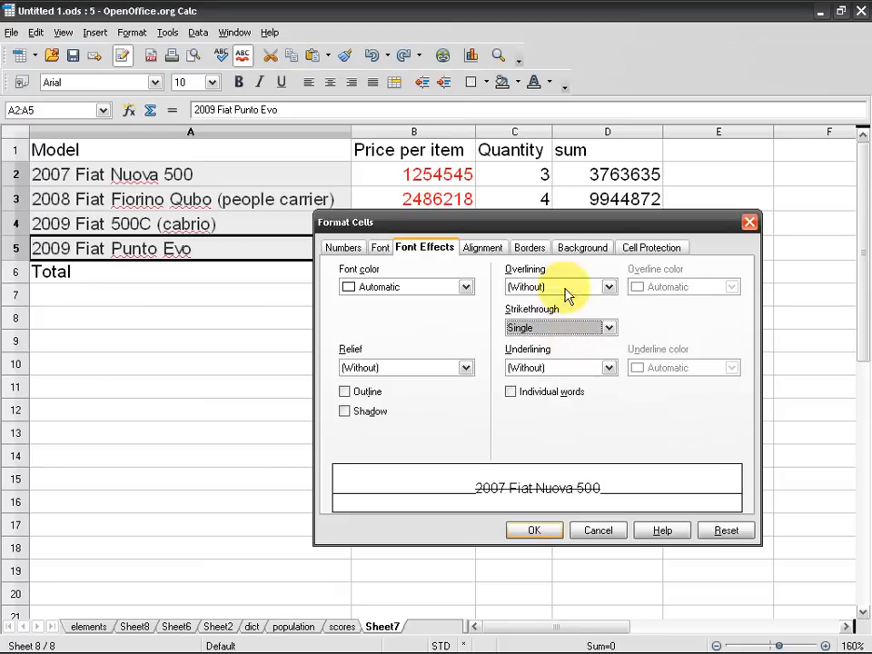
left_click(572, 329)
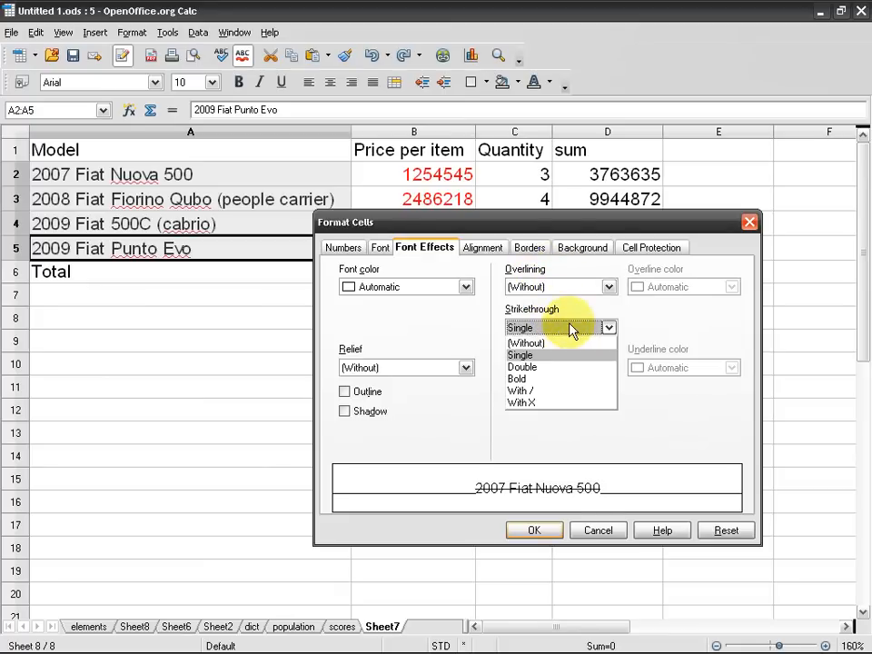
left_click(559, 344)
Try Dotted and Single underlining on the model names, and reset the underlining to (Without).
left_click(571, 368)
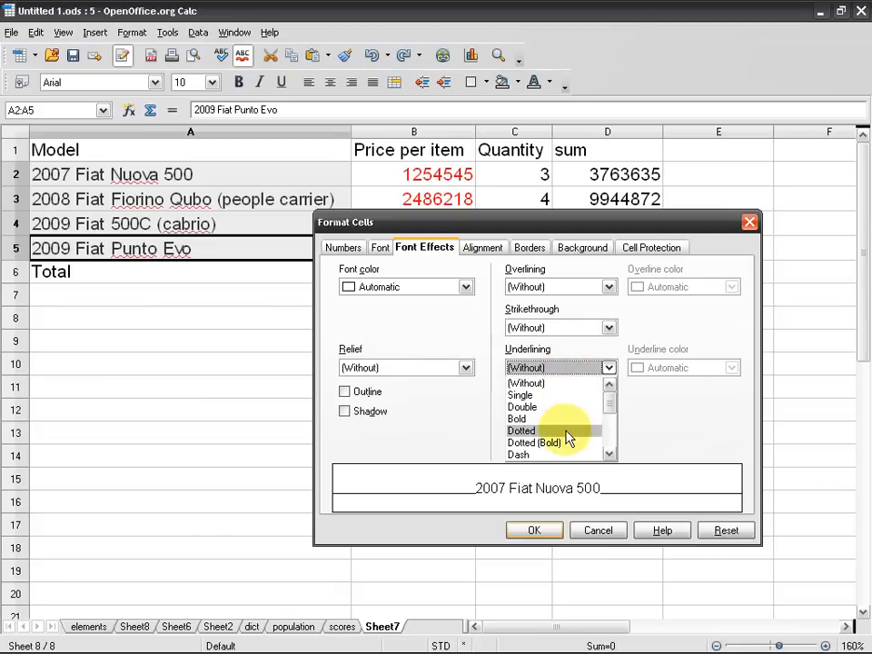
left_click(569, 435)
left_click(565, 368)
scroll(568, 405, "up", 1)
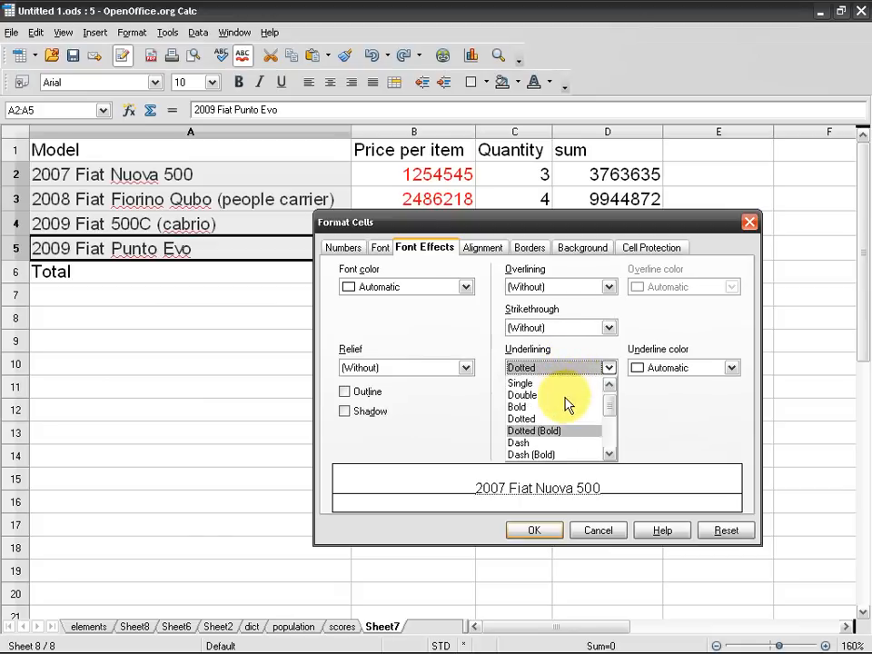
left_click(558, 384)
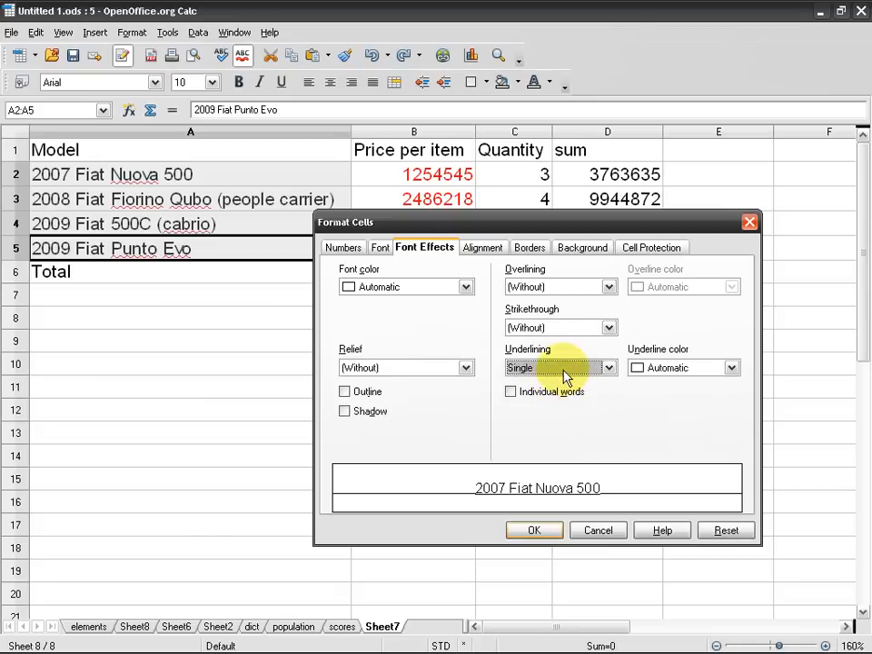
left_click(565, 368)
scroll(558, 391, "up", 1)
left_click(554, 383)
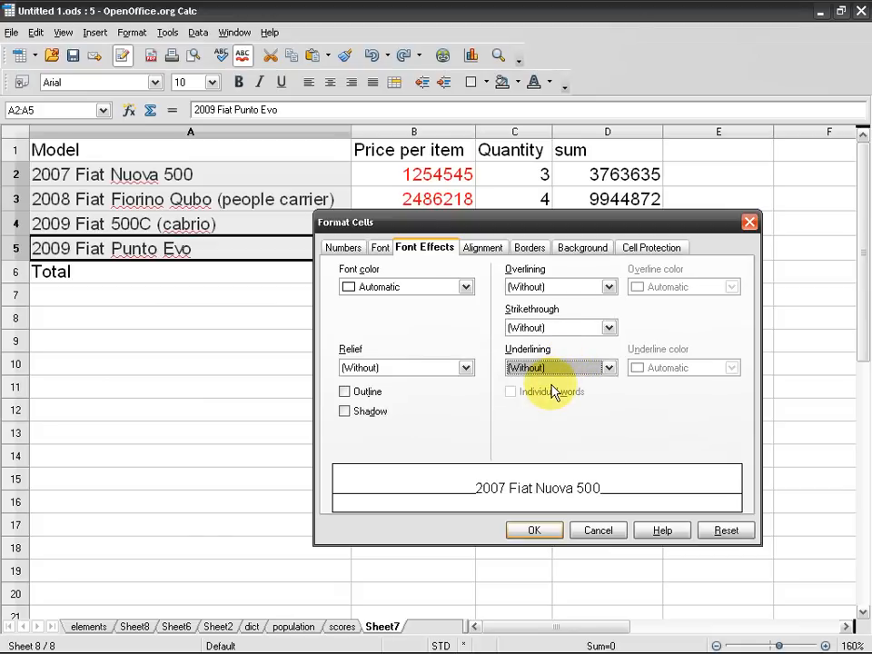
Try a Double overline in Green on the model names, and reset the overlining to (Without).
left_click(576, 288)
left_click(570, 288)
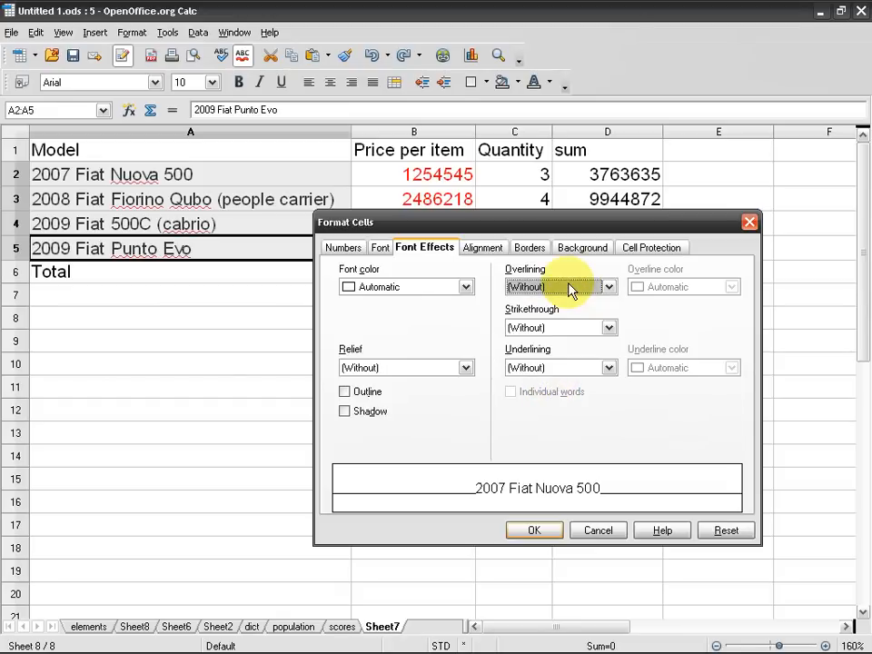
left_click(556, 288)
left_click(554, 325)
left_click(727, 285)
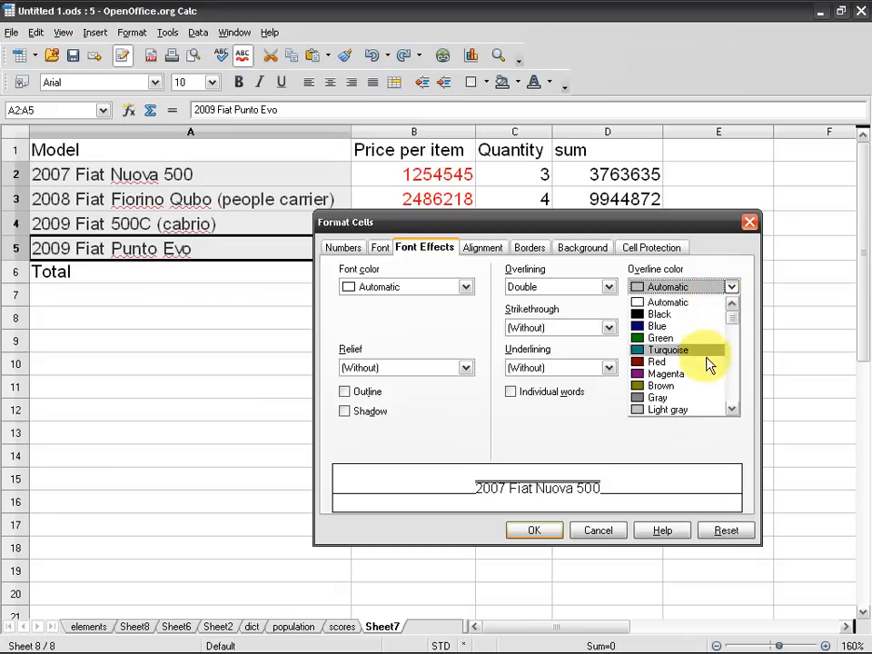
left_click(672, 338)
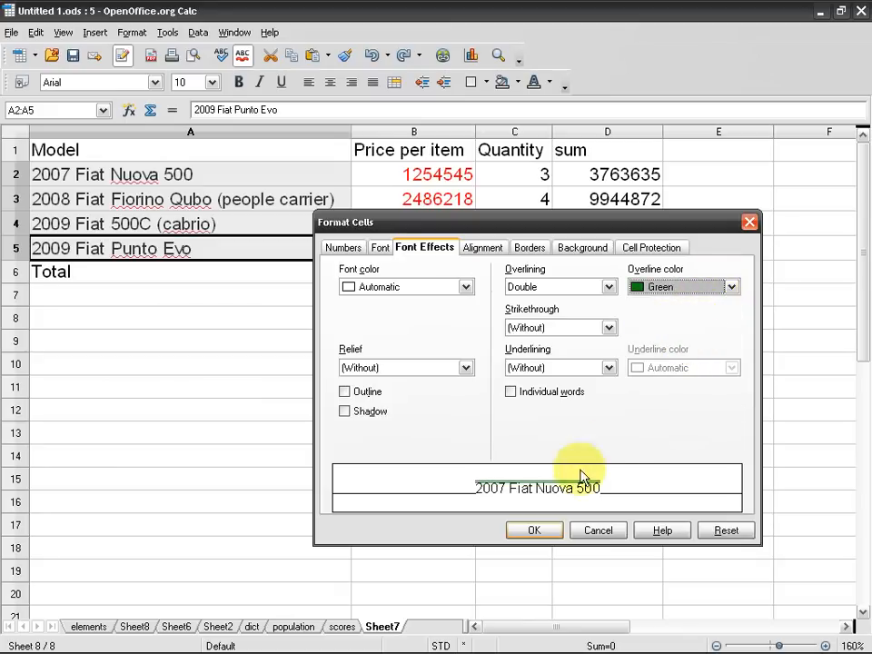
left_click(581, 289)
scroll(581, 300, "up", 1)
left_click(556, 304)
Set the alignment of the selected model names to Center horizontally and Bottom vertically, and apply it.
left_click(483, 247)
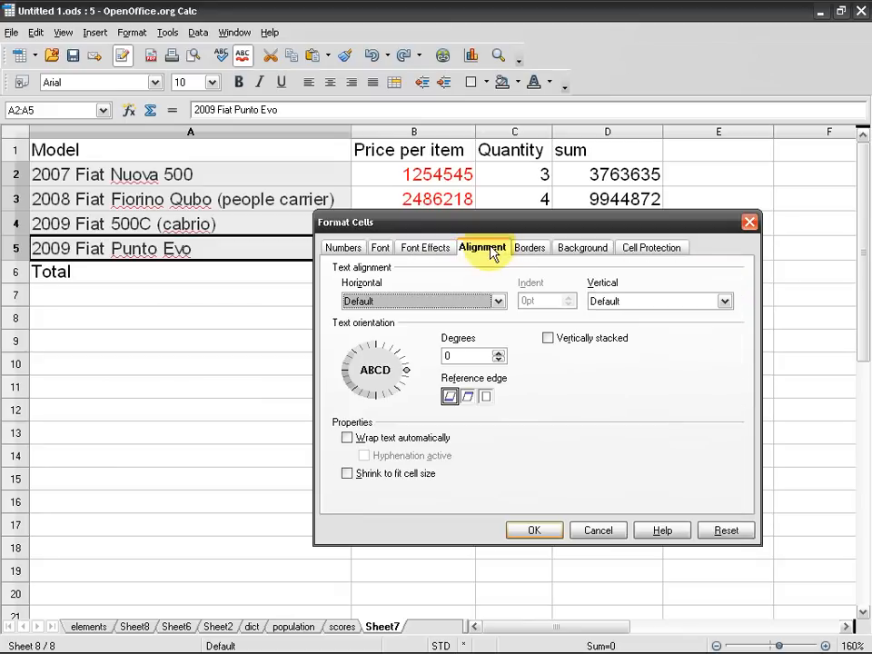
left_click(443, 304)
left_click(443, 304)
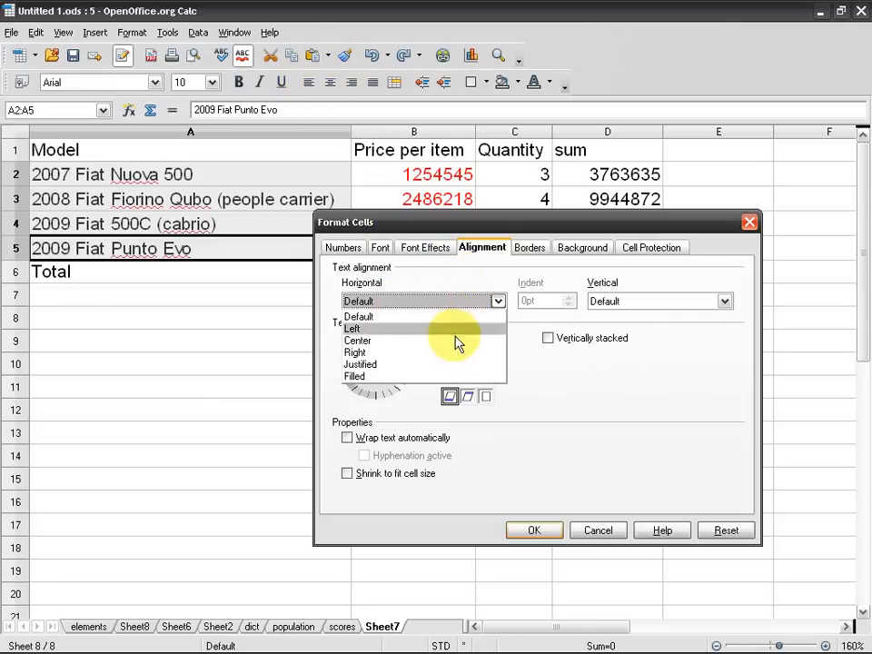
left_click(457, 340)
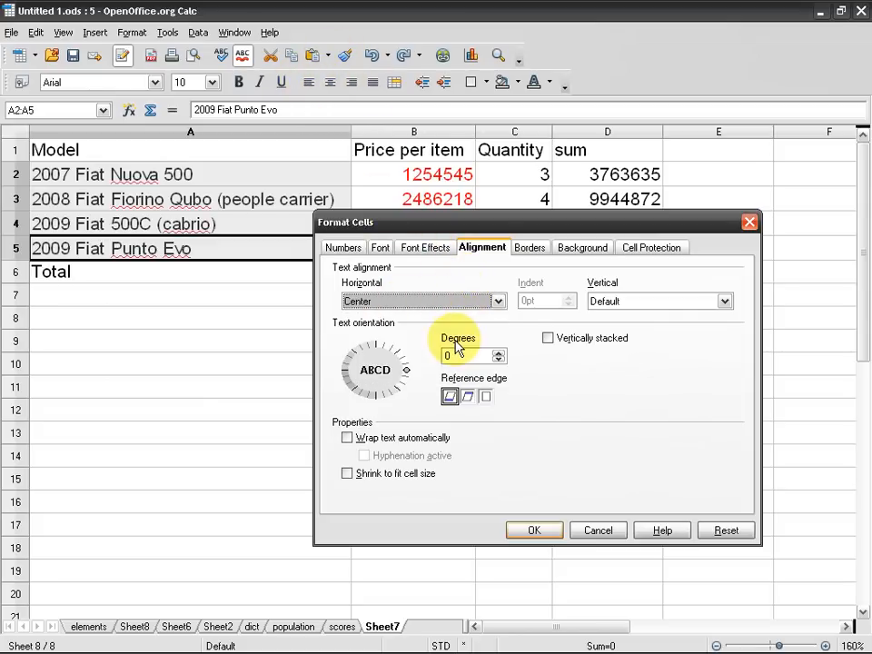
left_click(656, 303)
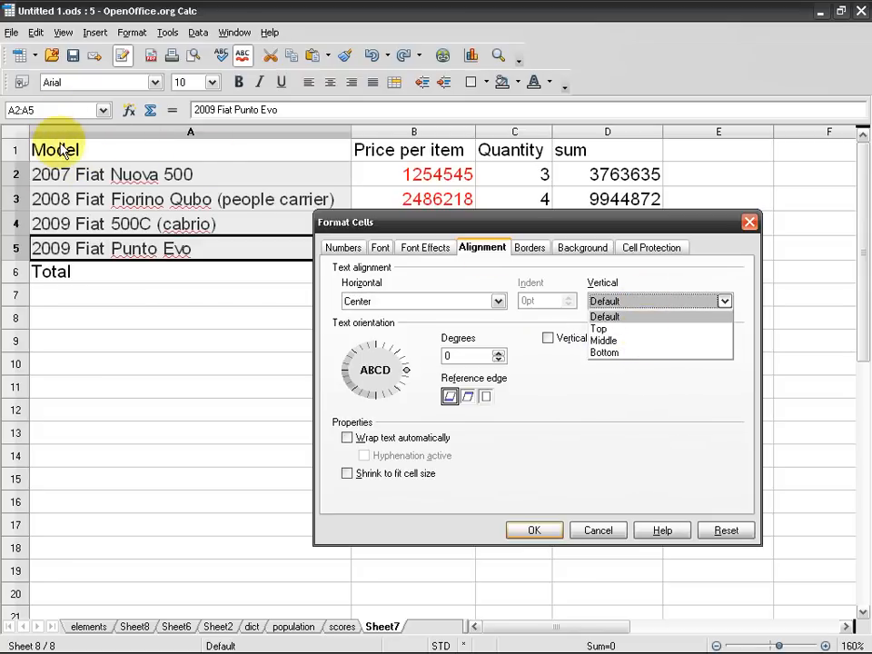
left_click(616, 354)
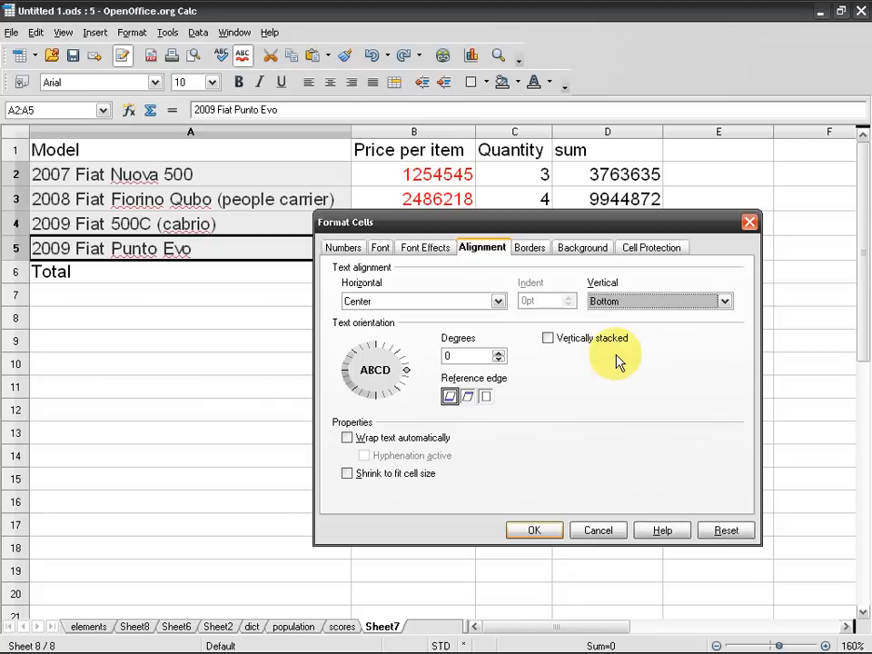
left_click(534, 532)
Set the vertical alignment of the model names in A2:A5 to Top.
right_click(207, 170)
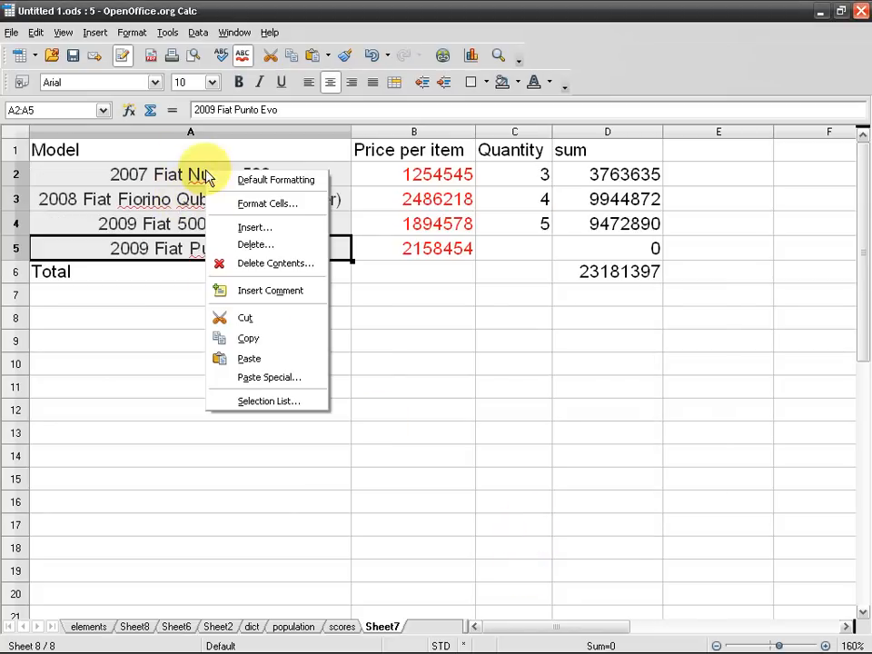
left_click(283, 203)
left_click(645, 303)
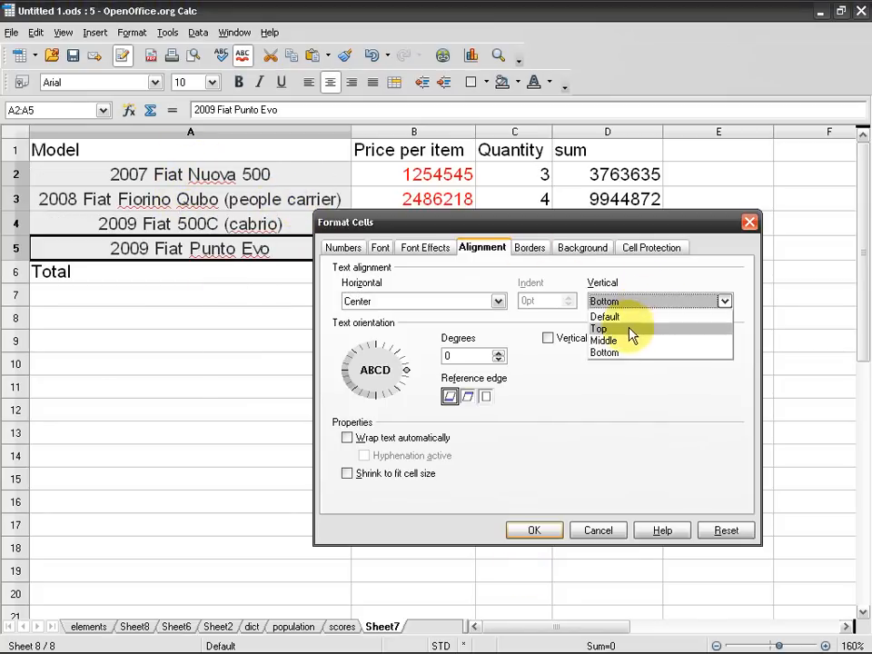
left_click(631, 329)
left_click(536, 530)
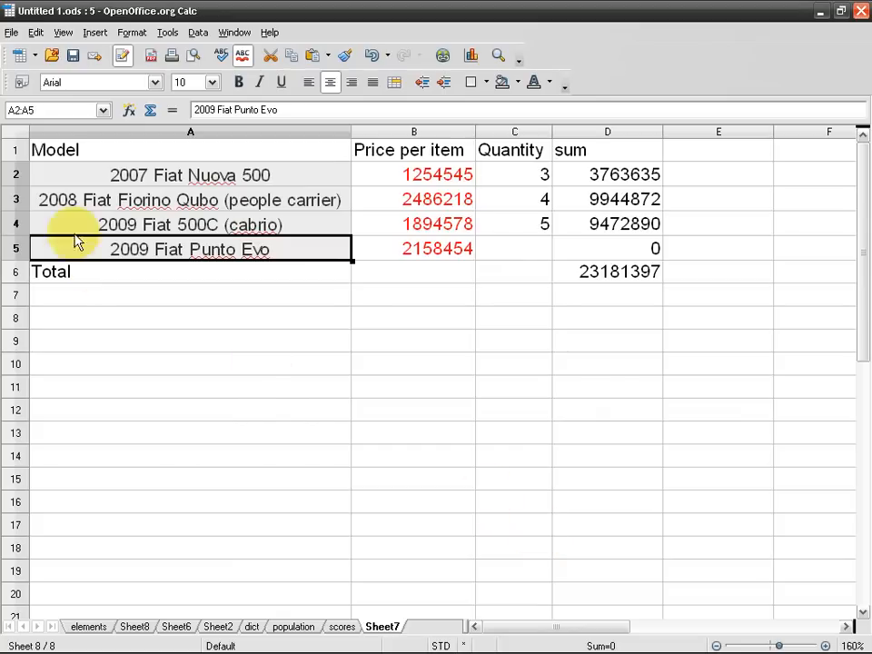
Make row 2 about four times taller and select the 2007 Fiat Nuova 500 cell.
left_click_drag(14, 187, 15, 268)
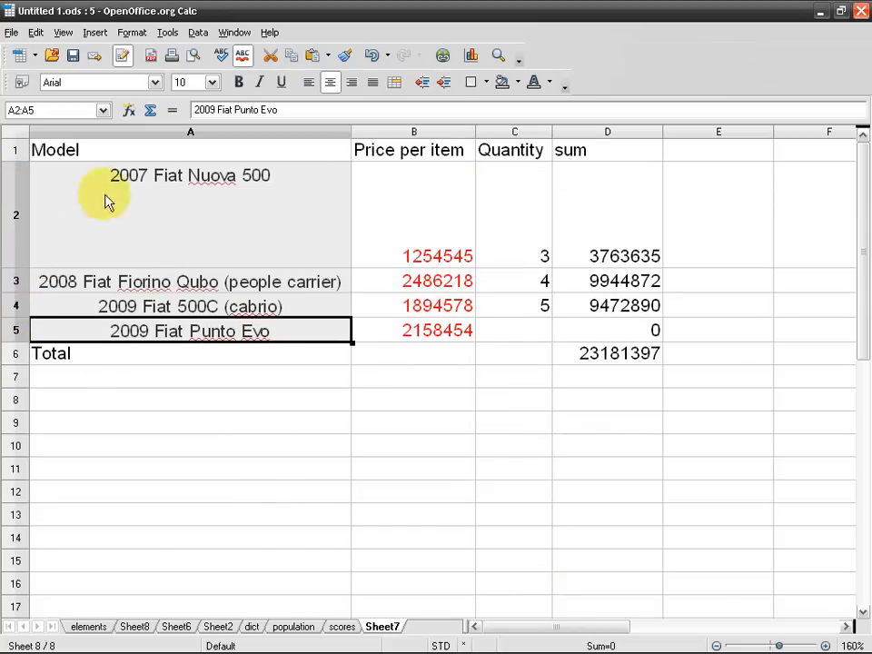
left_click(259, 210)
left_click(249, 288)
left_click(257, 237)
Set the vertical alignment of cell A2 to Bottom.
right_click(275, 202)
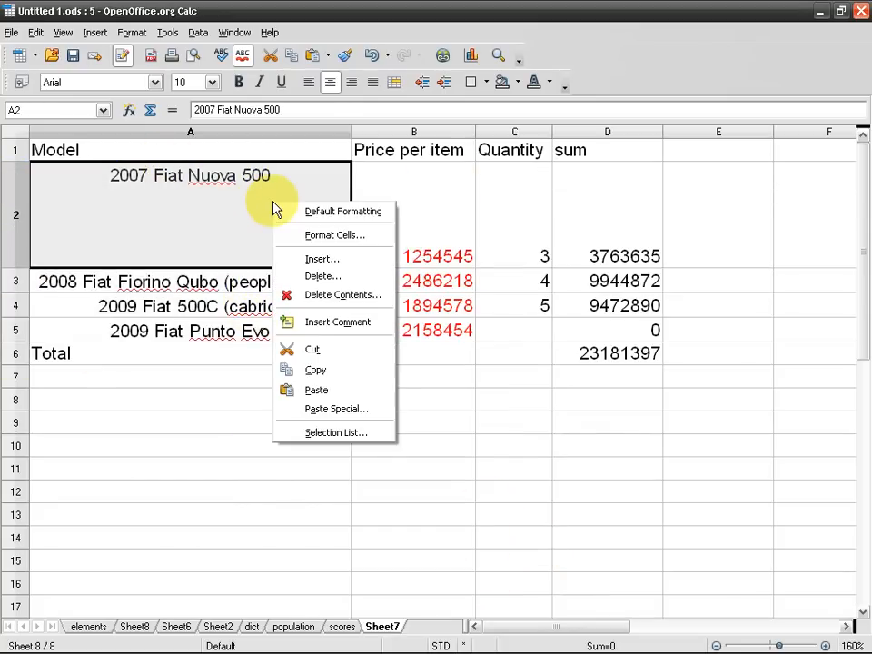
left_click(292, 234)
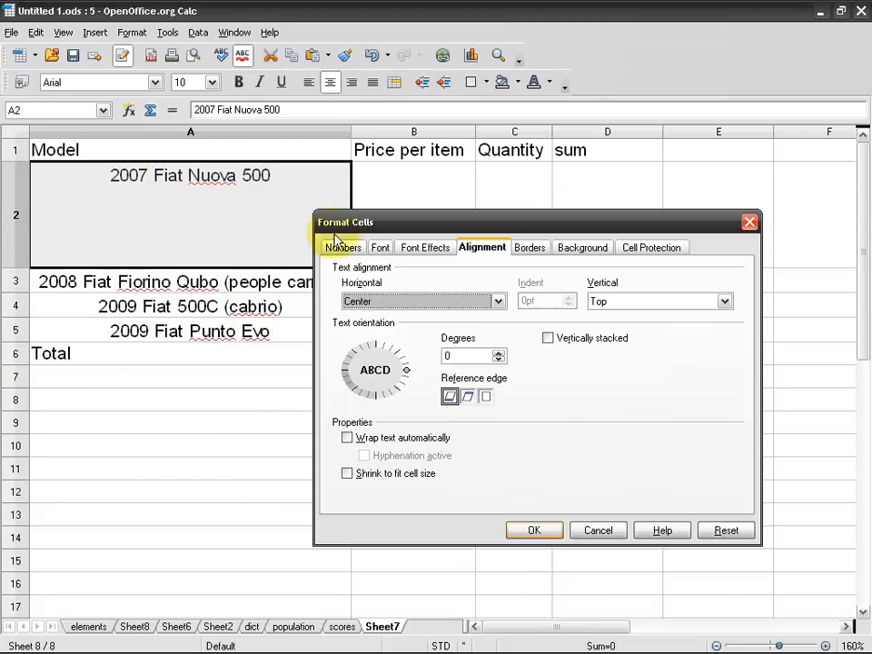
left_click(636, 302)
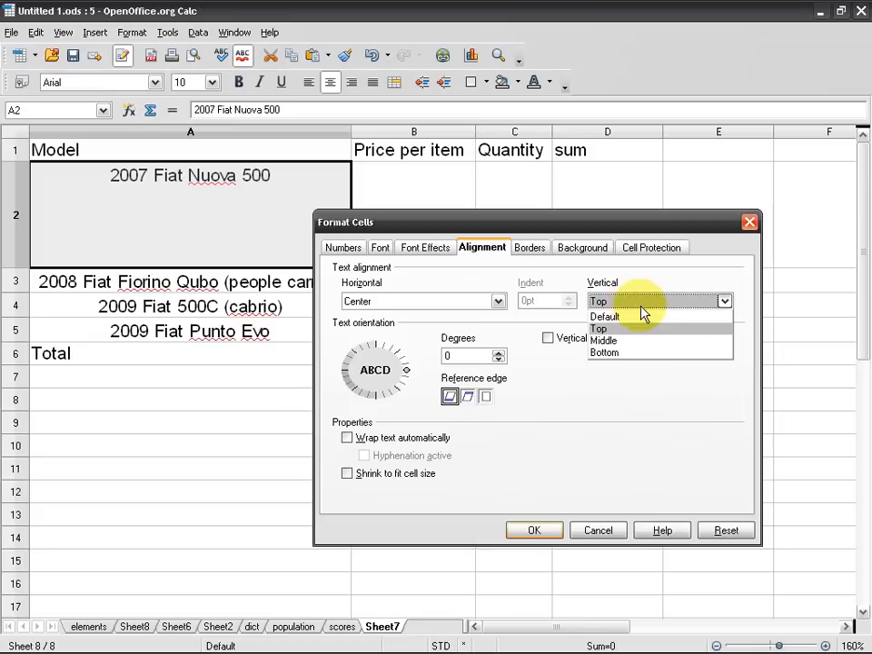
left_click(648, 353)
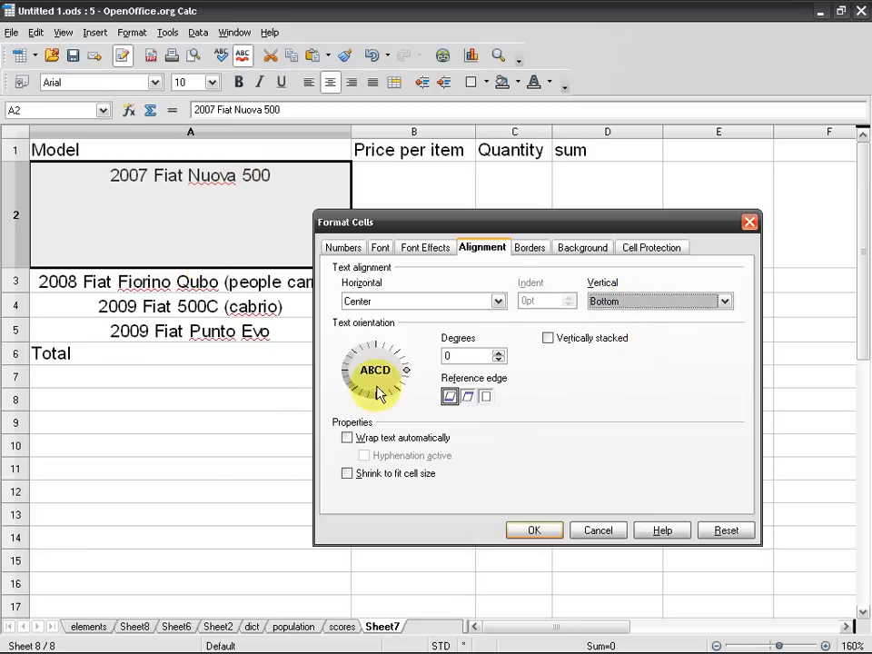
left_click(549, 530)
Rotate the text in cell A2 by 45 degrees and heighten row 2 until the whole name fits.
right_click(208, 206)
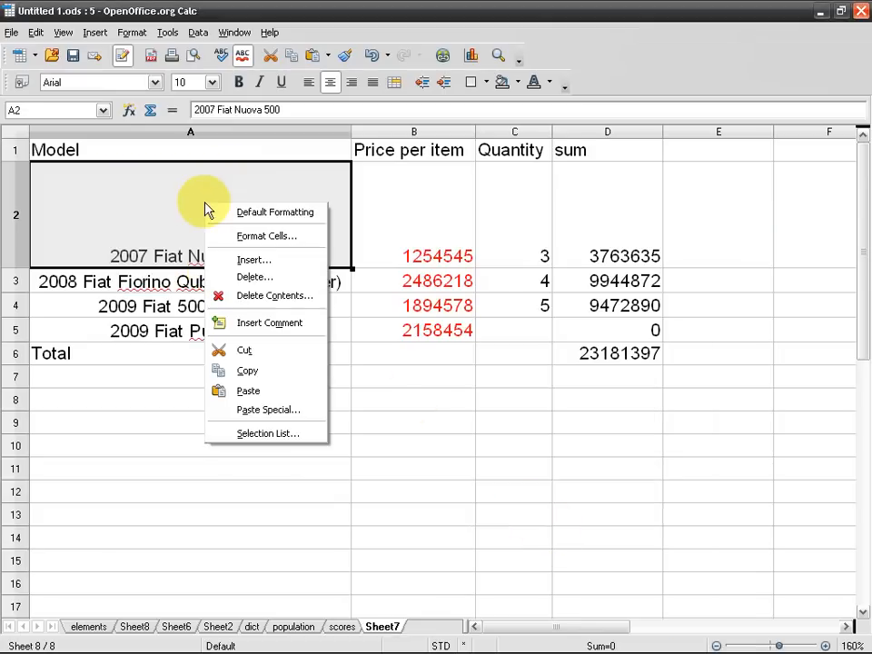
left_click(278, 238)
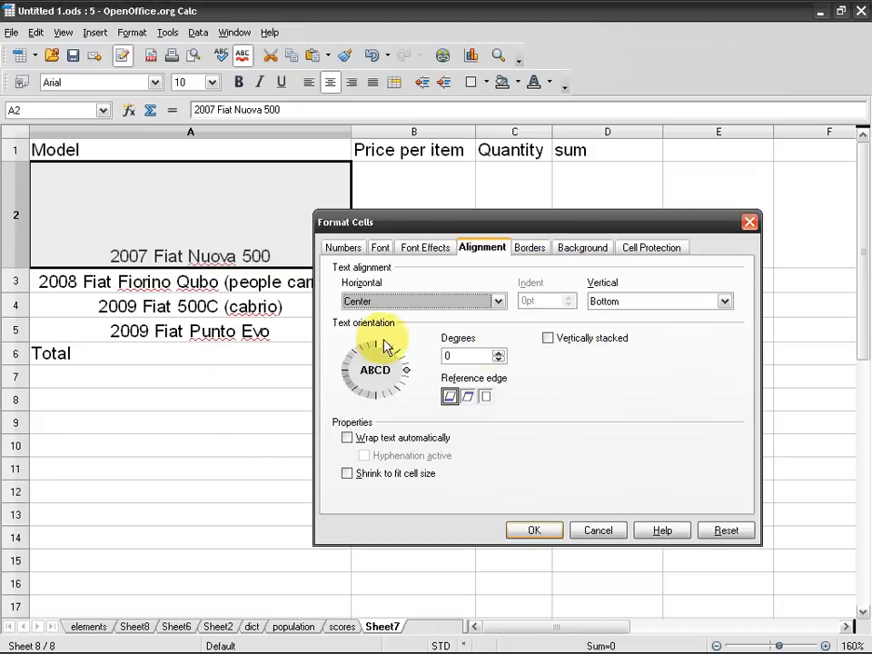
left_click(499, 354)
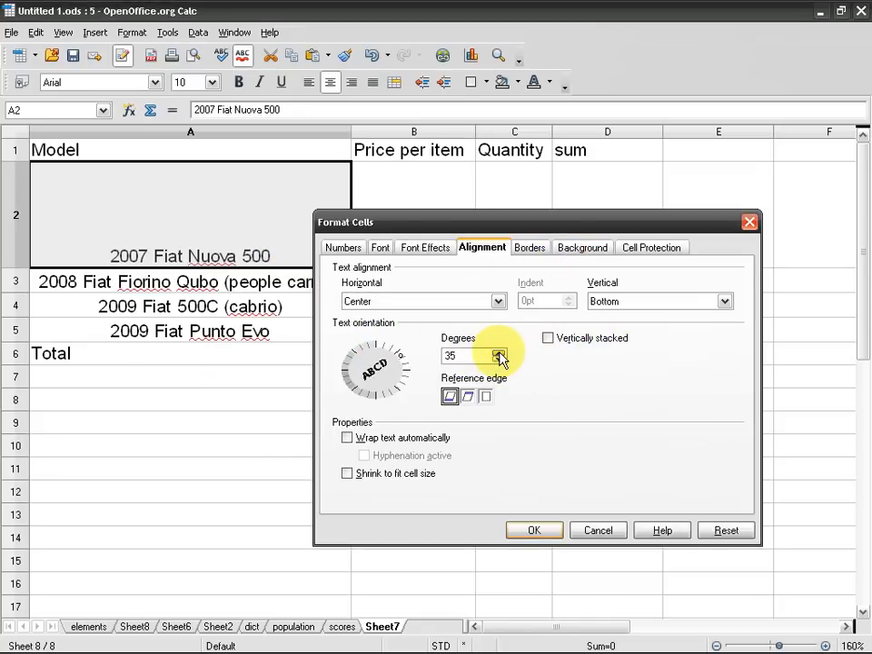
left_click(534, 529)
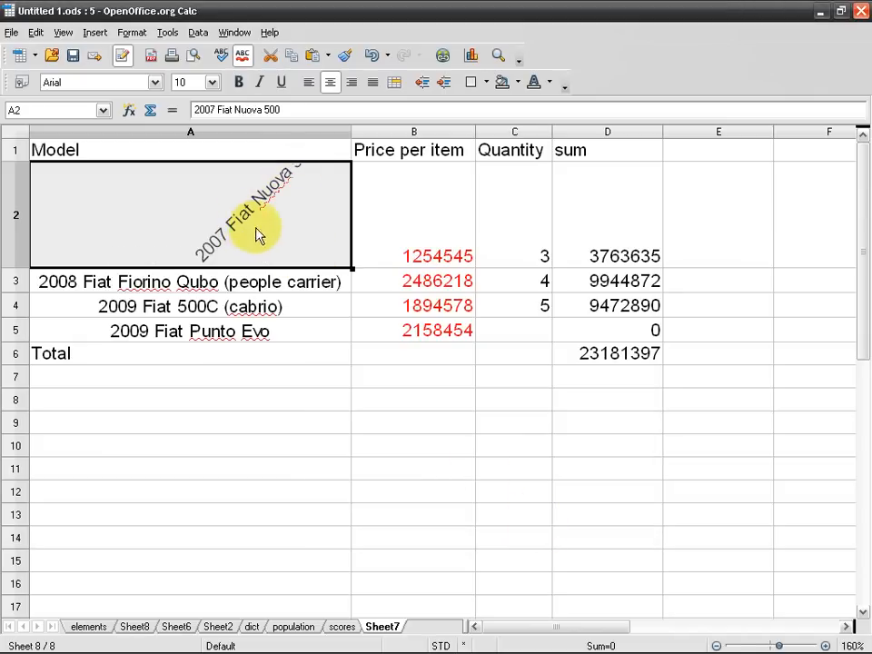
left_click_drag(13, 269, 13, 293)
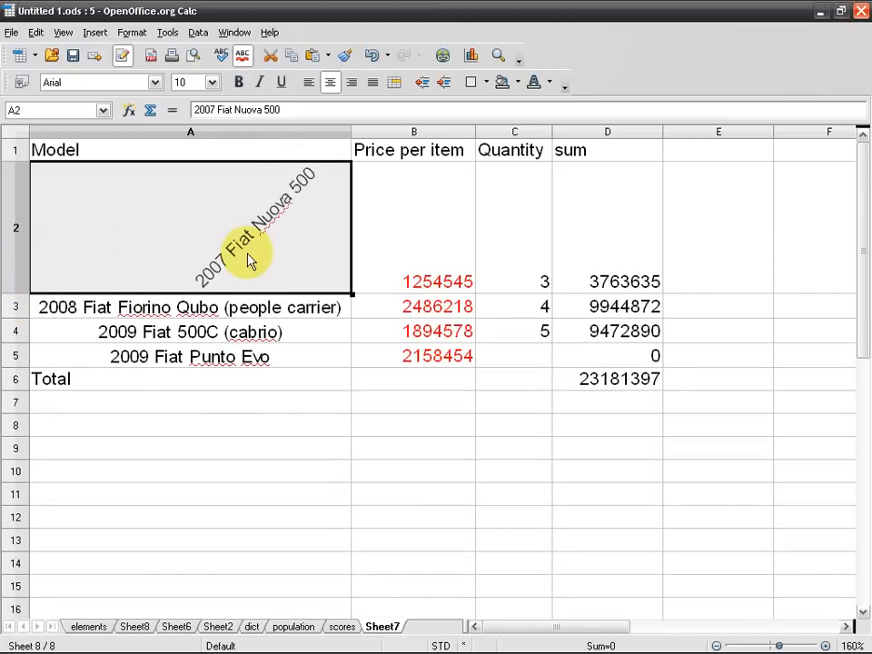
Set the reference edge of the rotated text in A2 to the upper cell border.
right_click(291, 234)
left_click(382, 262)
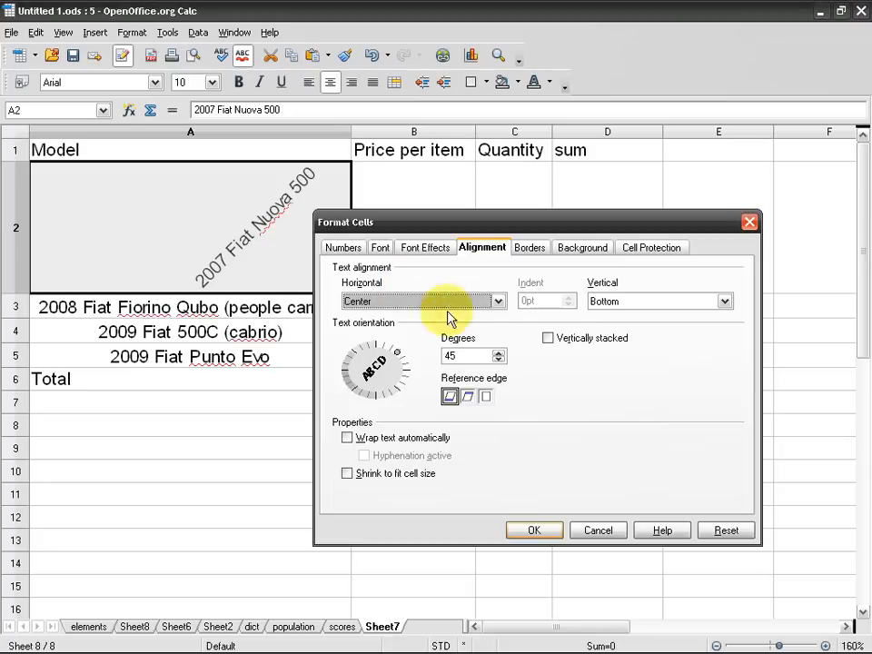
left_click_drag(489, 229, 525, 230)
left_click(494, 401)
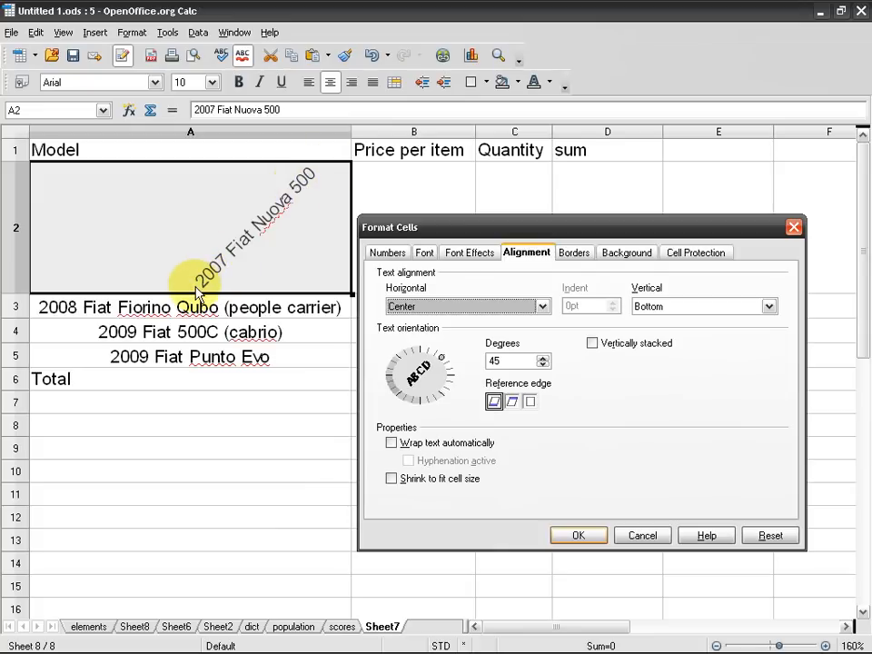
left_click(513, 402)
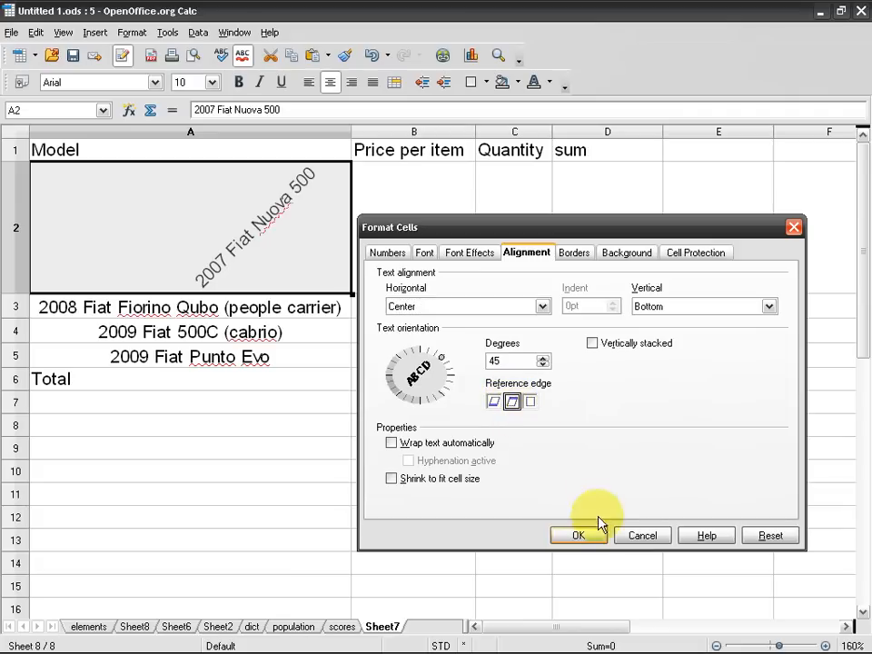
left_click(599, 542)
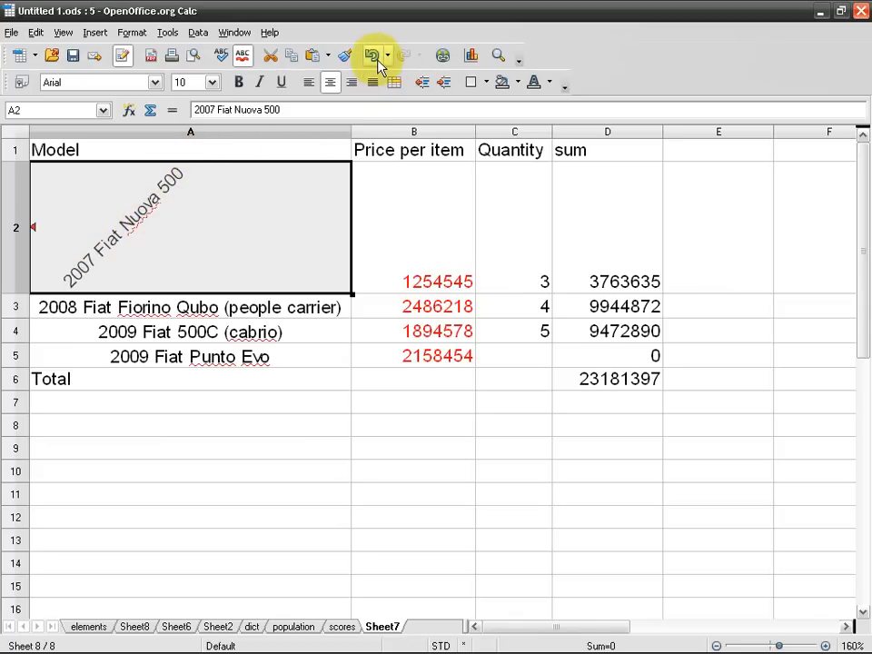
Set the reference edge of the rotated text in A2 to Text Extension Inside Cell.
right_click(245, 236)
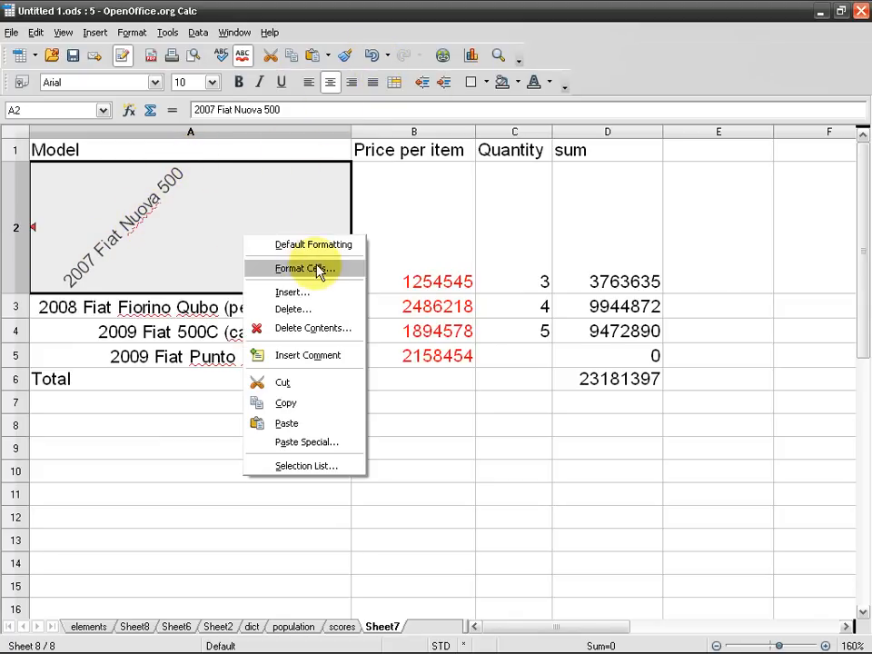
left_click(320, 268)
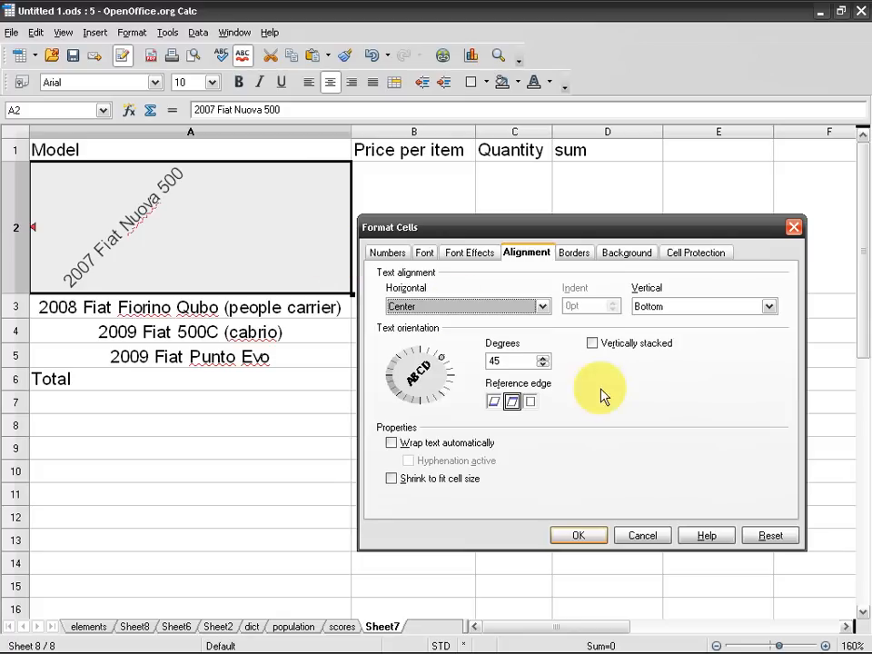
left_click(531, 404)
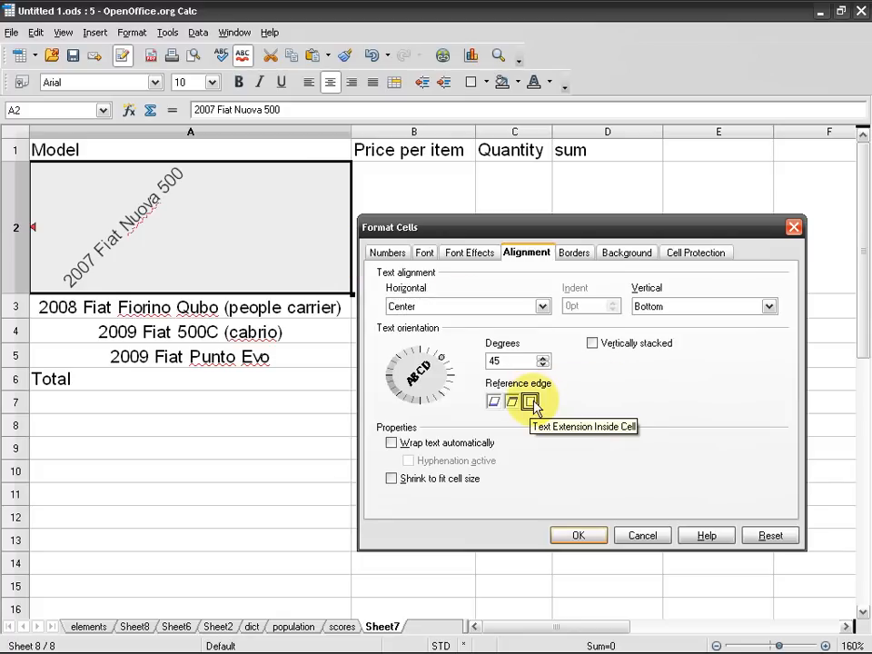
left_click(579, 536)
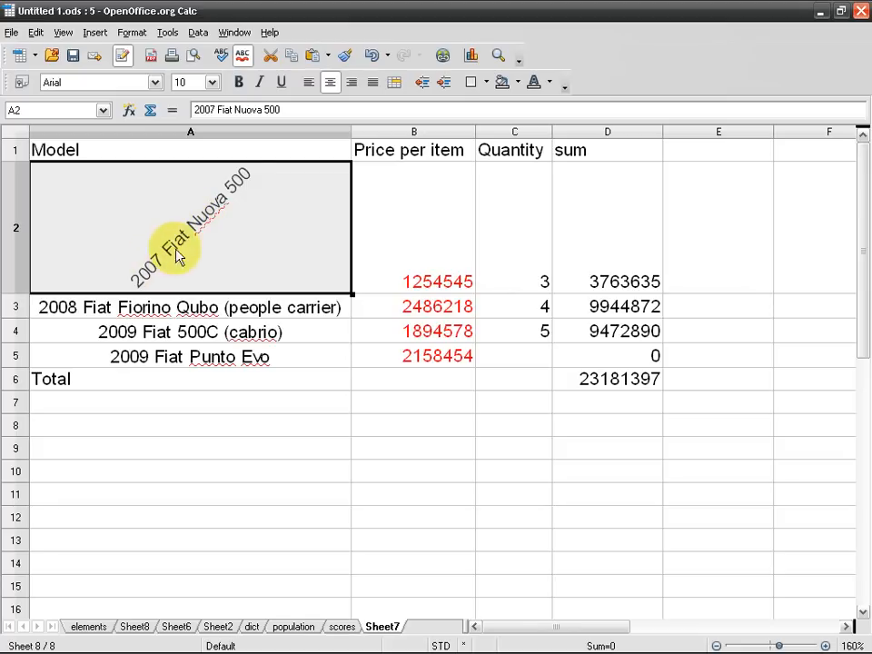
right_click(285, 187)
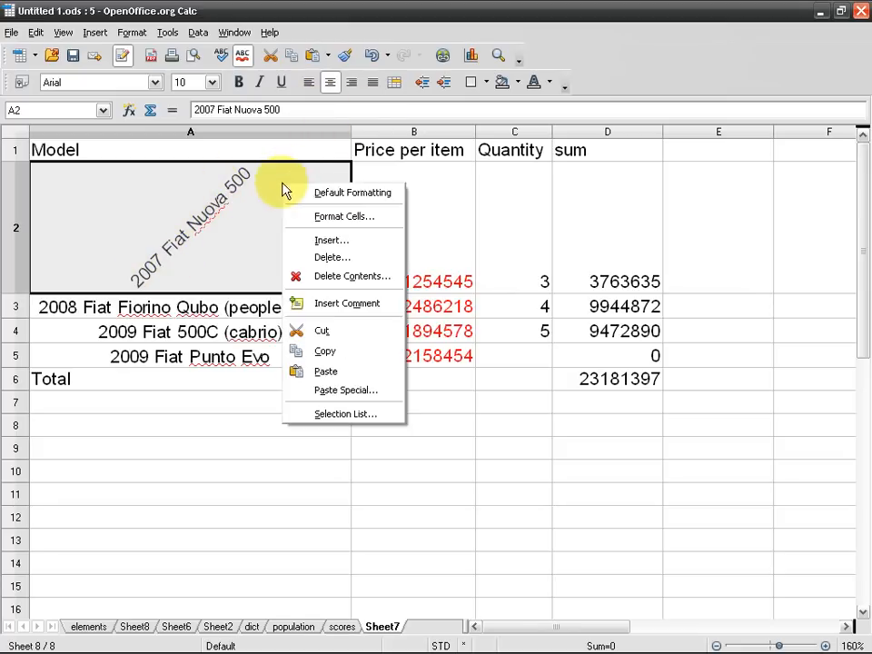
left_click(354, 218)
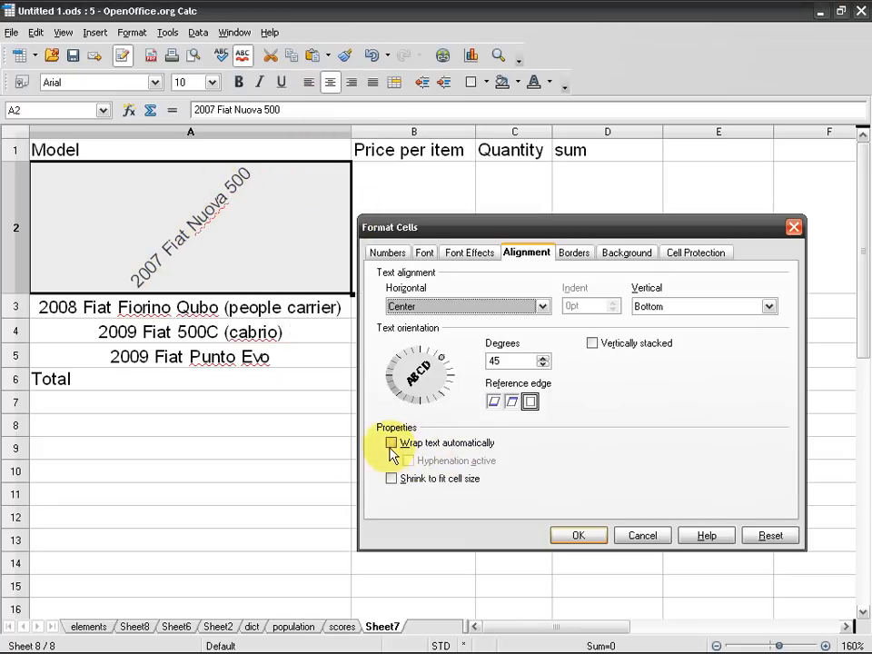
left_click(642, 536)
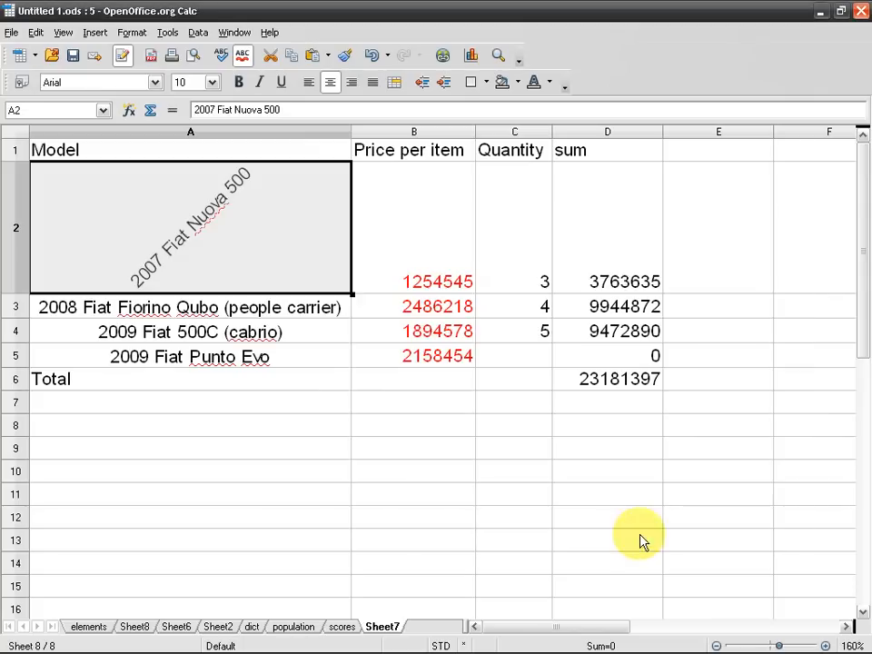
Undo the reference edge, rotation and Bottom alignment changes in A2 along with both row 2 height changes.
left_click(372, 56)
left_click(372, 56)
left_click(372, 57)
left_click(371, 57)
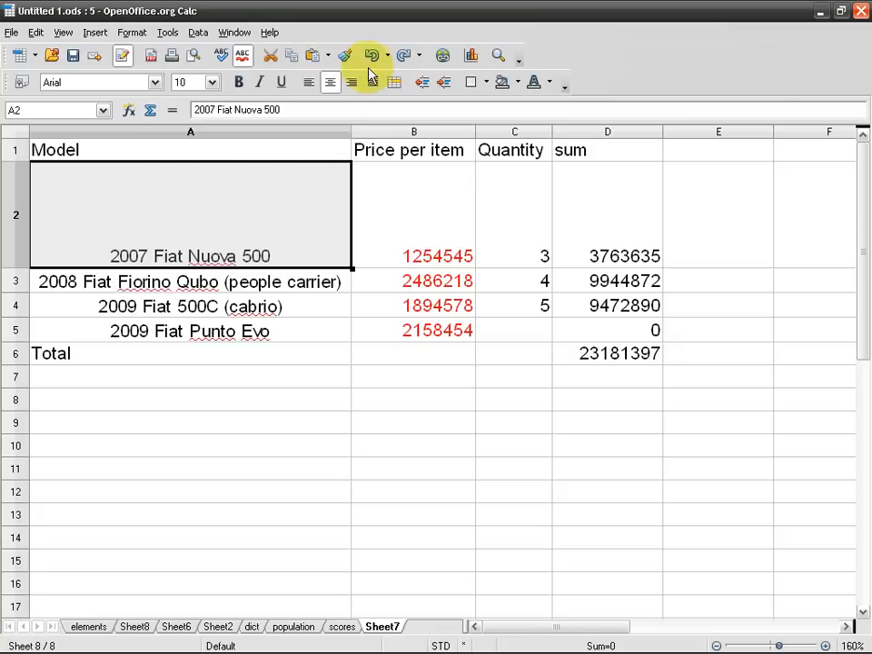
left_click(372, 57)
left_click(371, 57)
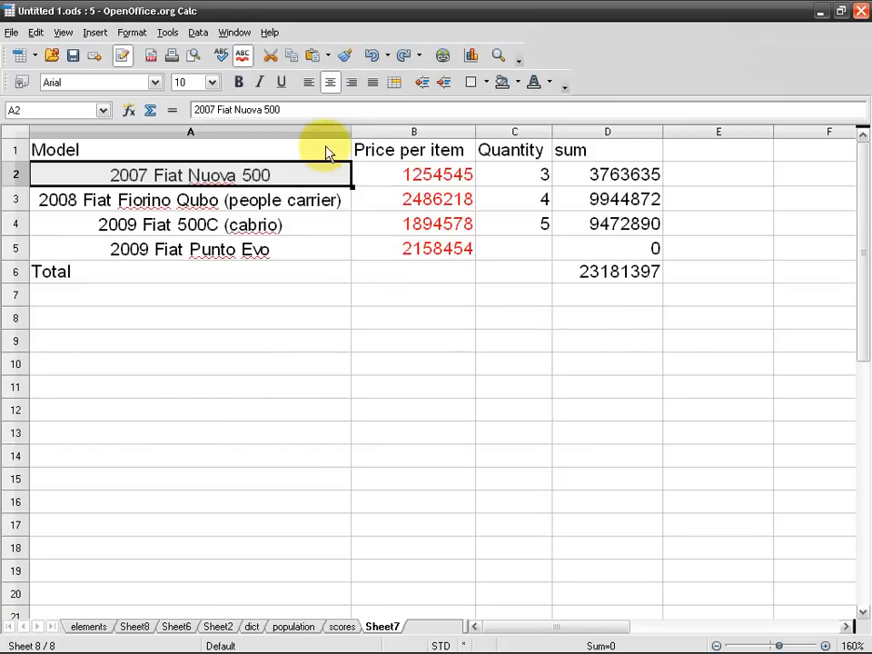
Narrow column A until the 2008 Fiat Fiorino Qubo name no longer fits, and left-align that cell.
left_click(50, 198)
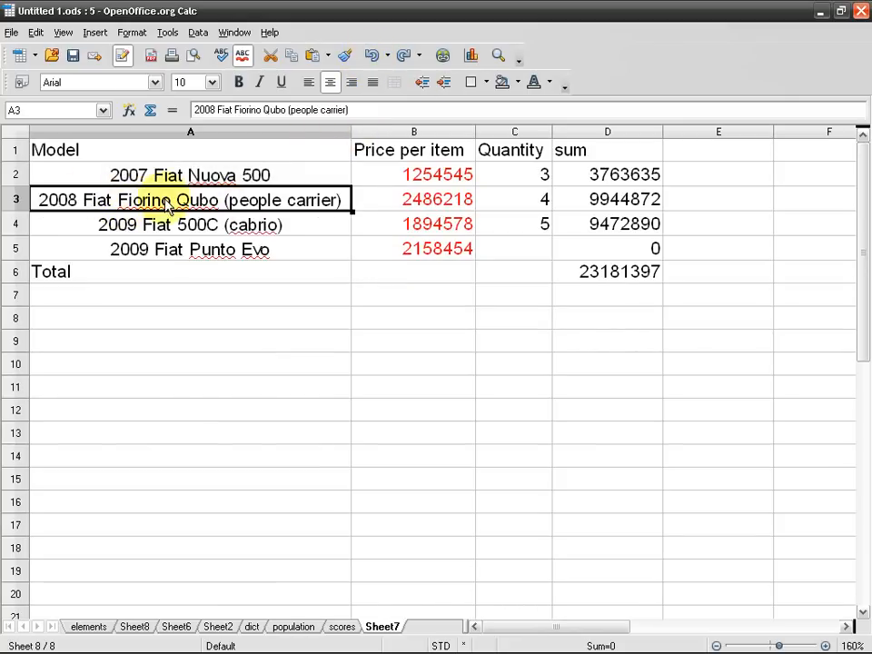
left_click_drag(352, 137, 274, 133)
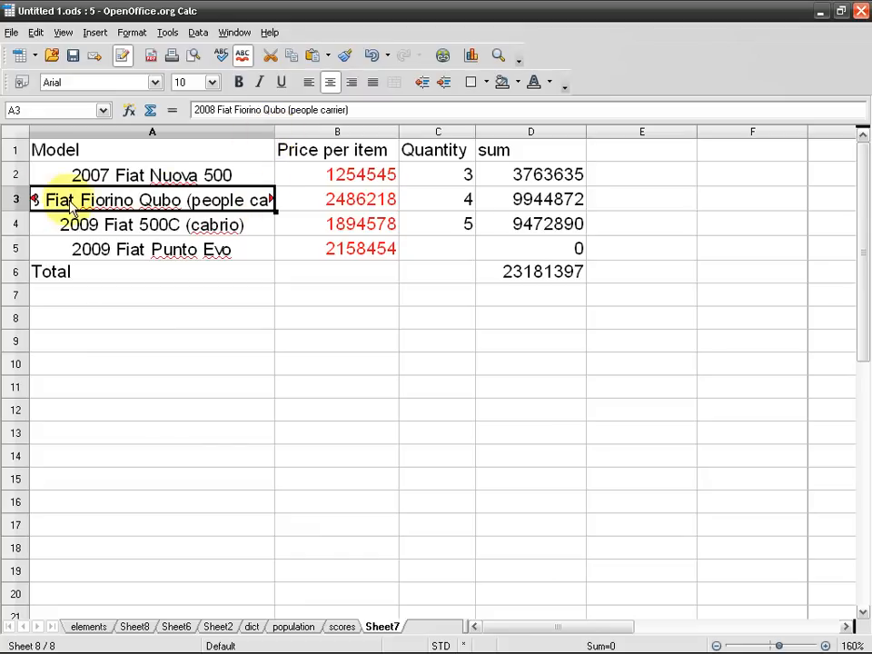
left_click(310, 83)
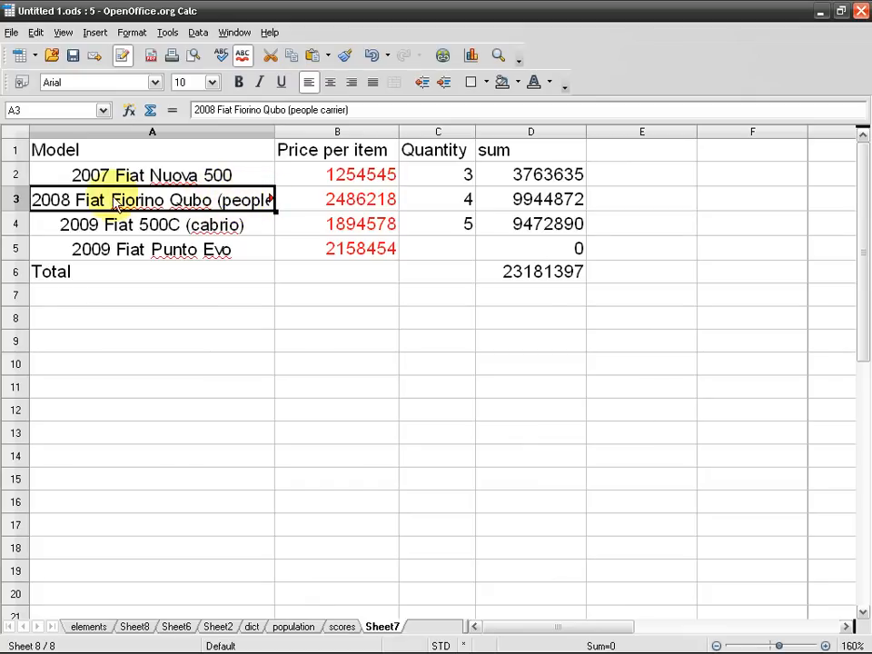
Turn on automatic text wrapping for the 2008 Fiat Fiorino Qubo cell in A3.
right_click(248, 206)
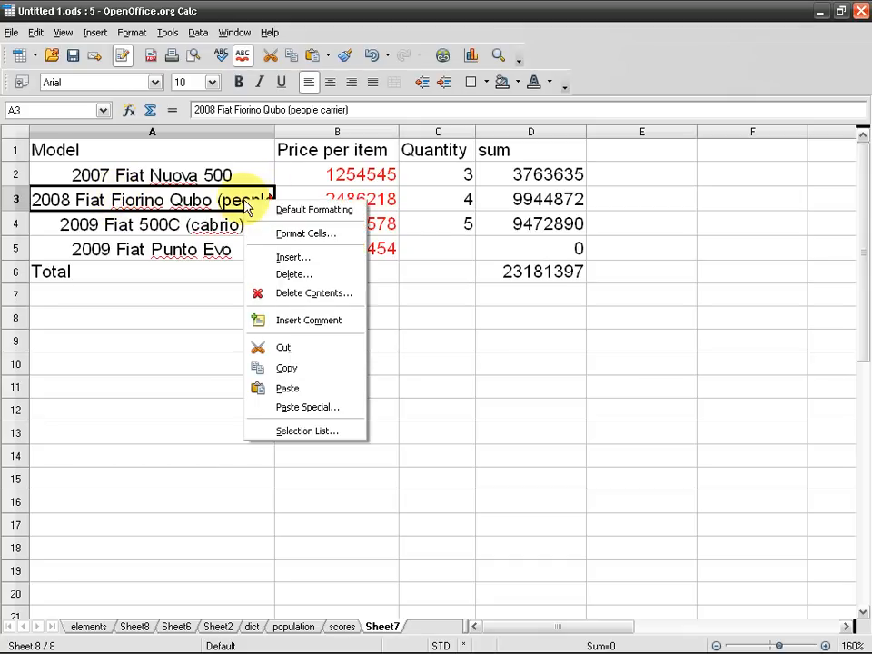
left_click(351, 241)
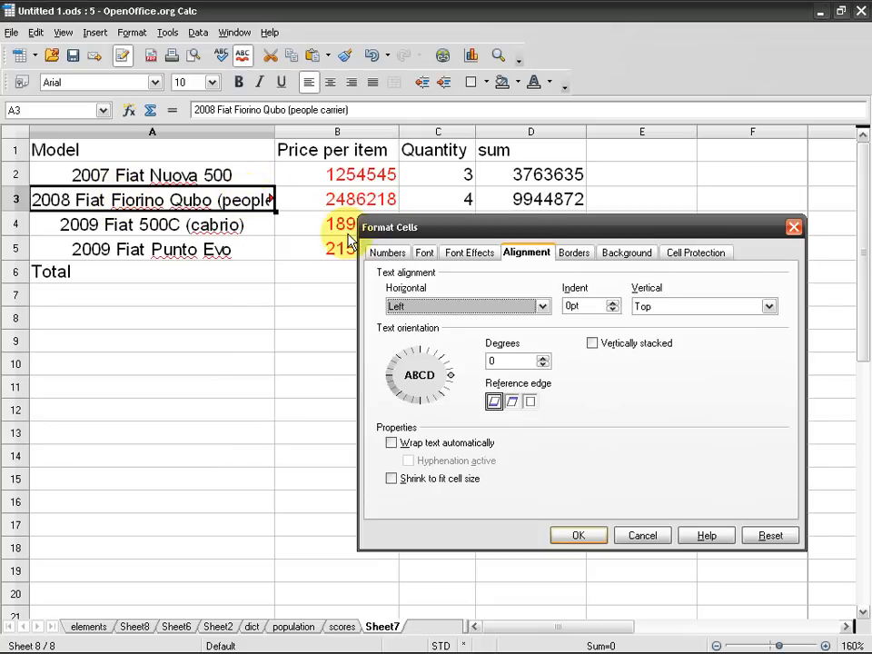
left_click(440, 445)
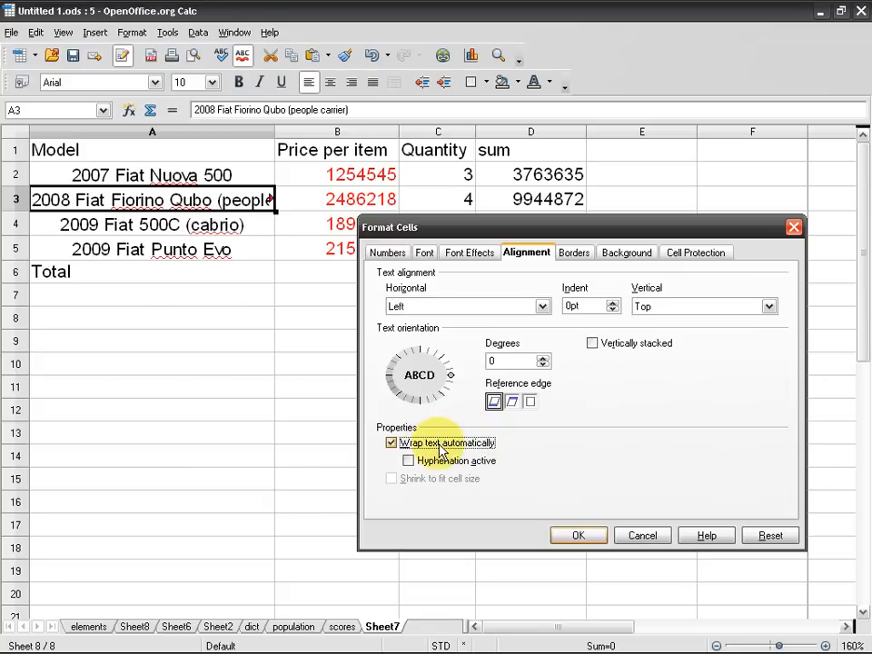
left_click(585, 538)
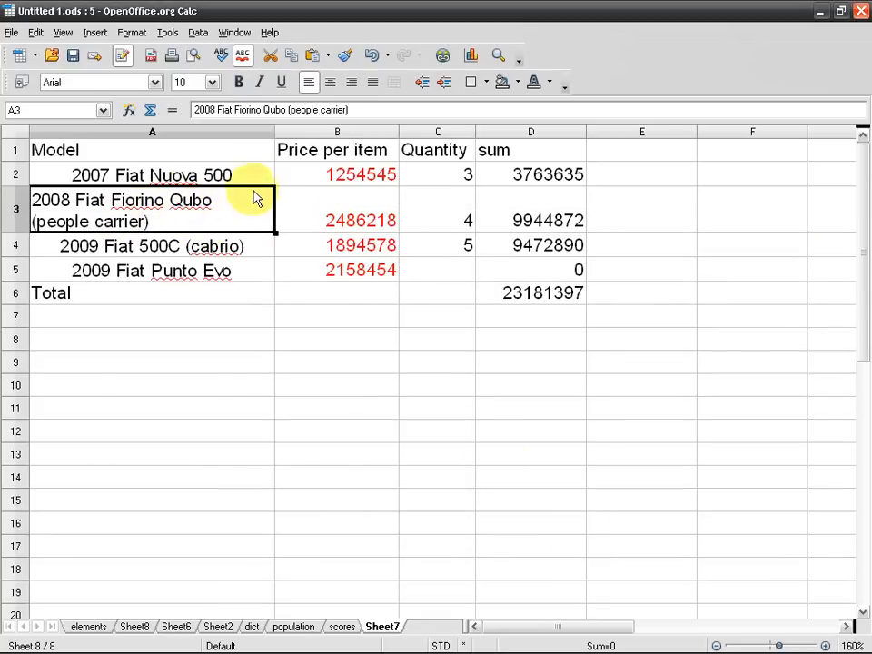
Widen column A, and narrow it again until it is just wide enough for the 2009 Fiat 500C (cabrio) name.
left_click_drag(276, 133, 328, 134)
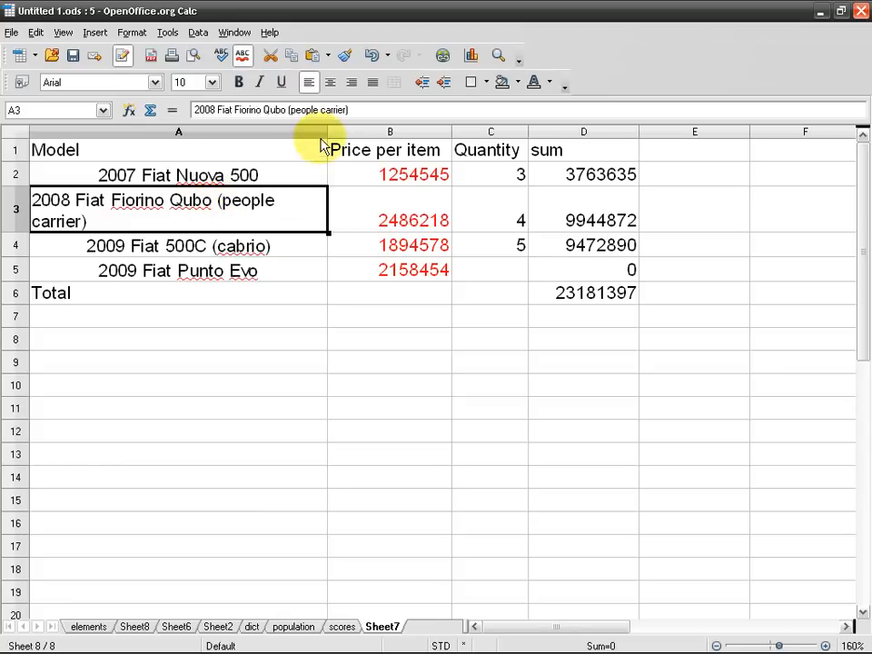
left_click_drag(327, 134, 230, 129)
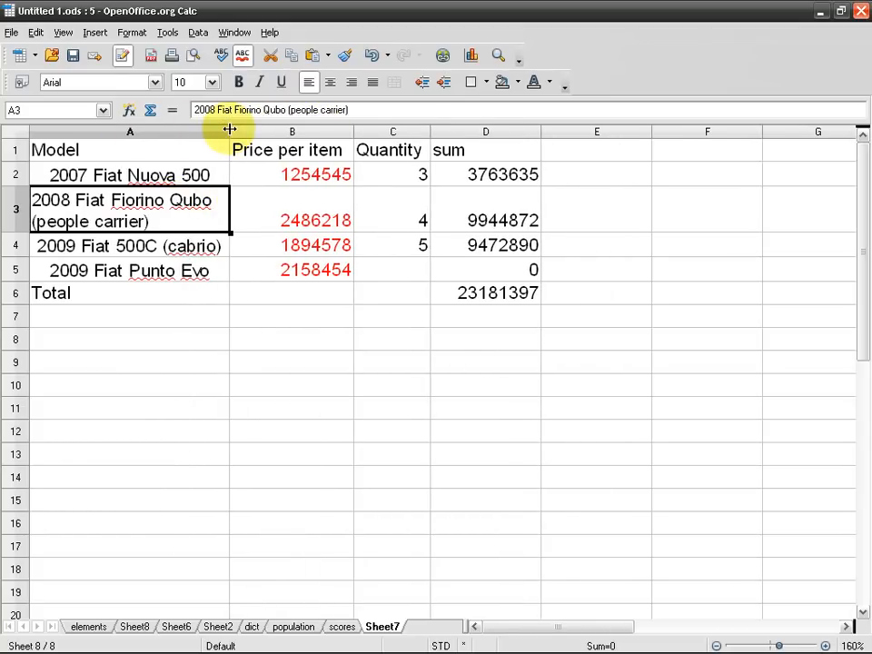
left_click(230, 133)
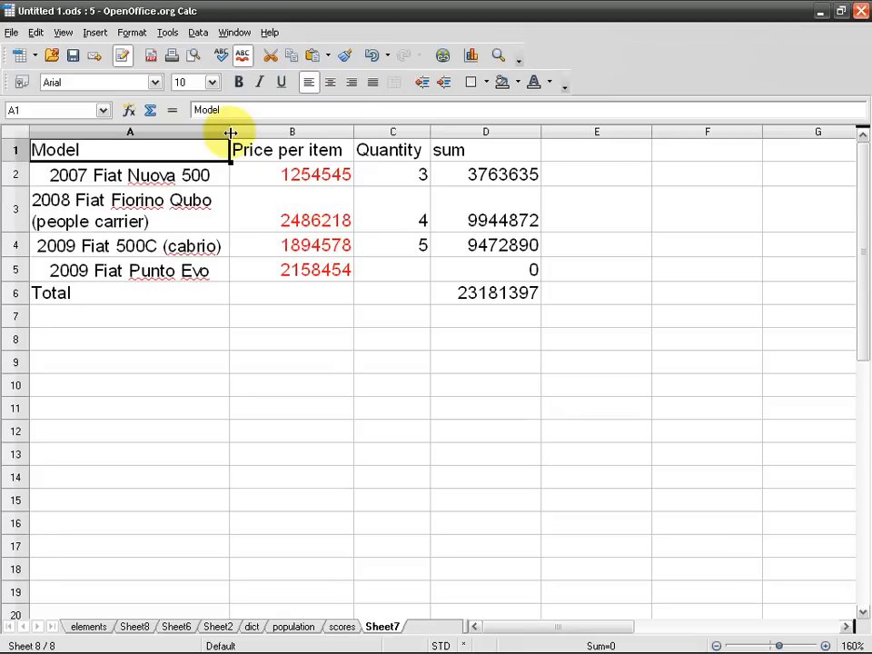
left_click(188, 212)
double_click(185, 211)
right_click(187, 215)
left_click(182, 218)
left_click(235, 242)
left_click(181, 214)
right_click(182, 214)
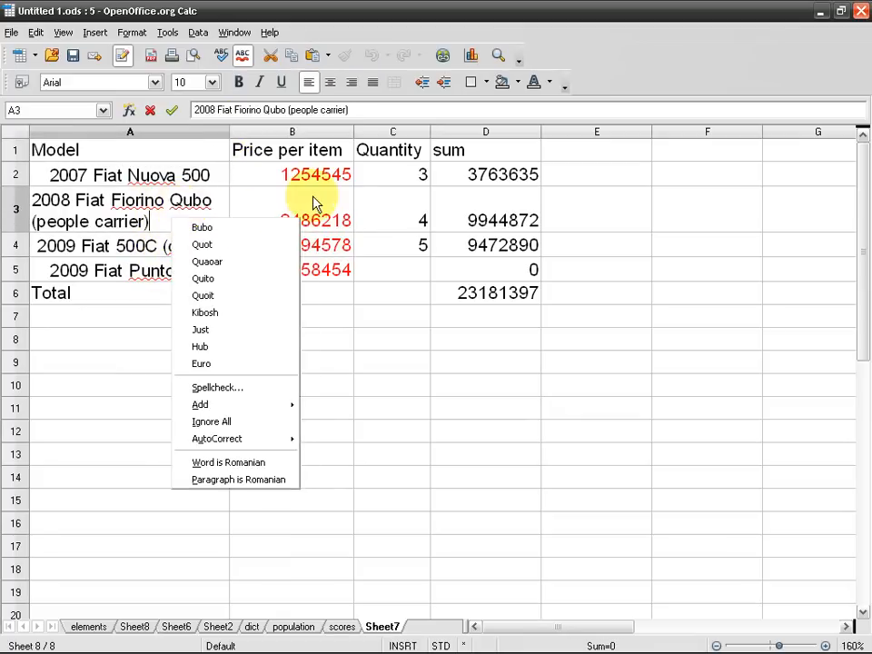
left_click(272, 317)
right_click(202, 225)
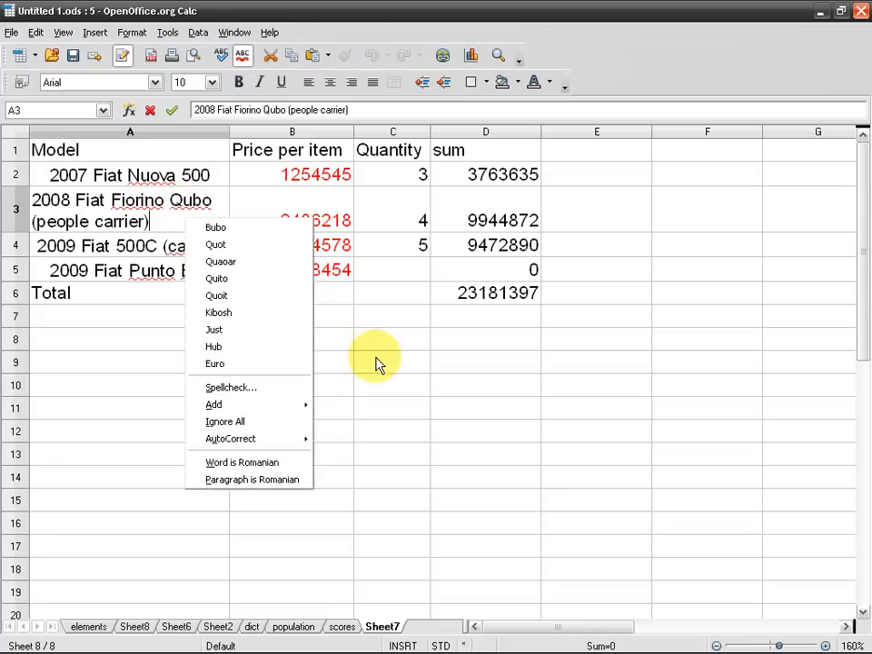
left_click(203, 351)
Try a black box border on A3 in the Format Cells settings, with the 4.00 pt line and the 1.10 pt double line.
right_click(173, 218)
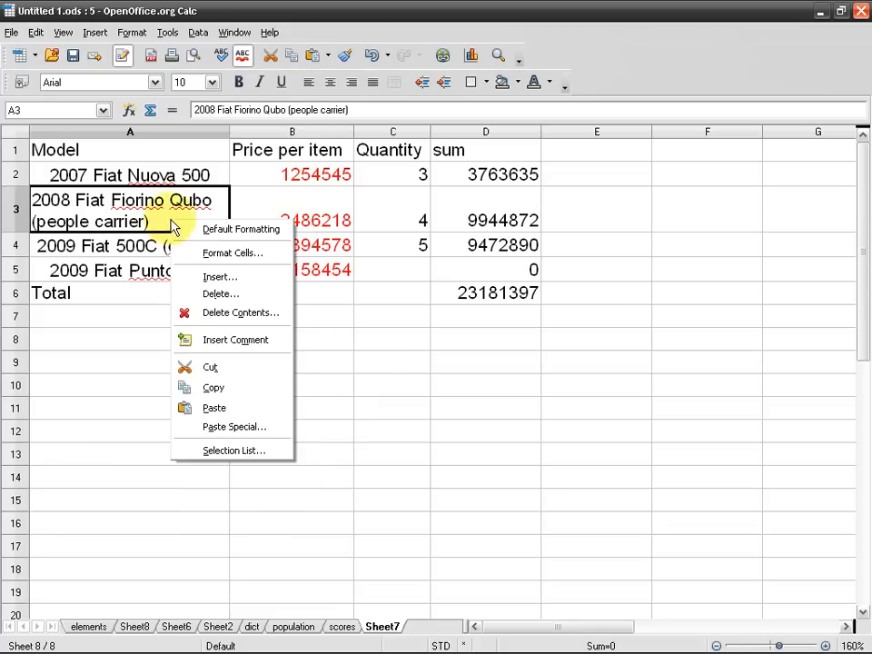
left_click(255, 255)
left_click(572, 253)
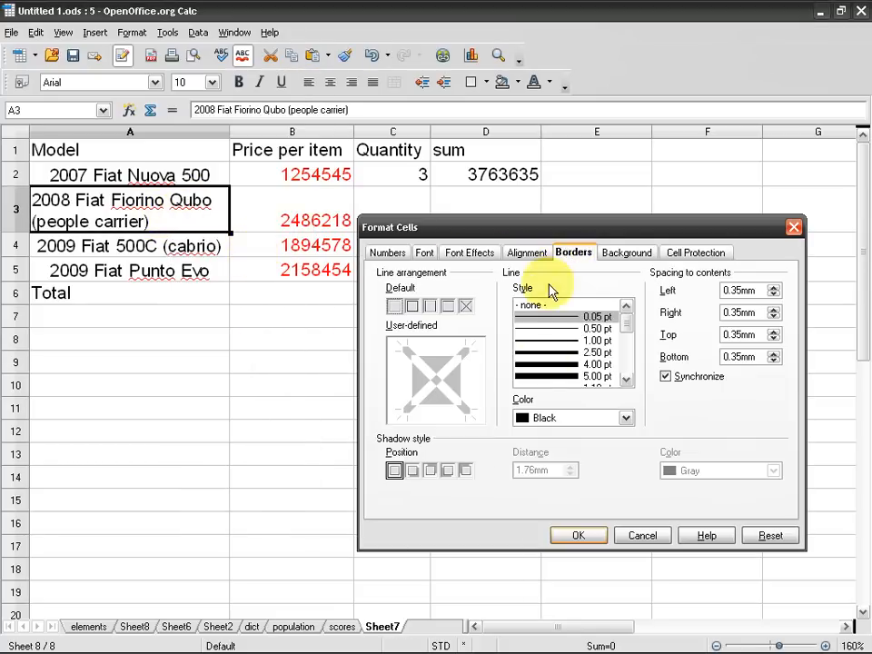
left_click(413, 306)
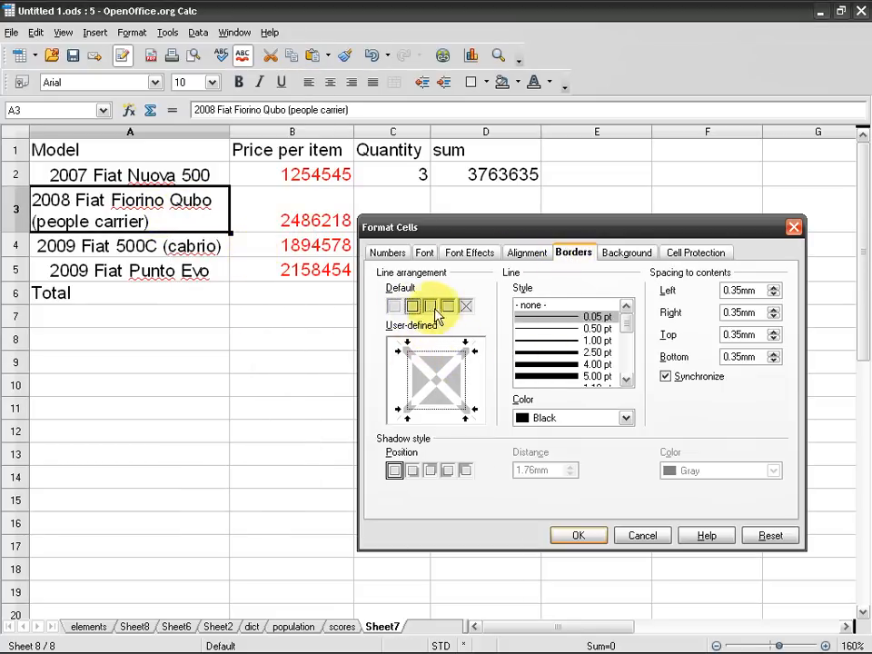
left_click(559, 364)
scroll(569, 363, "down", 1)
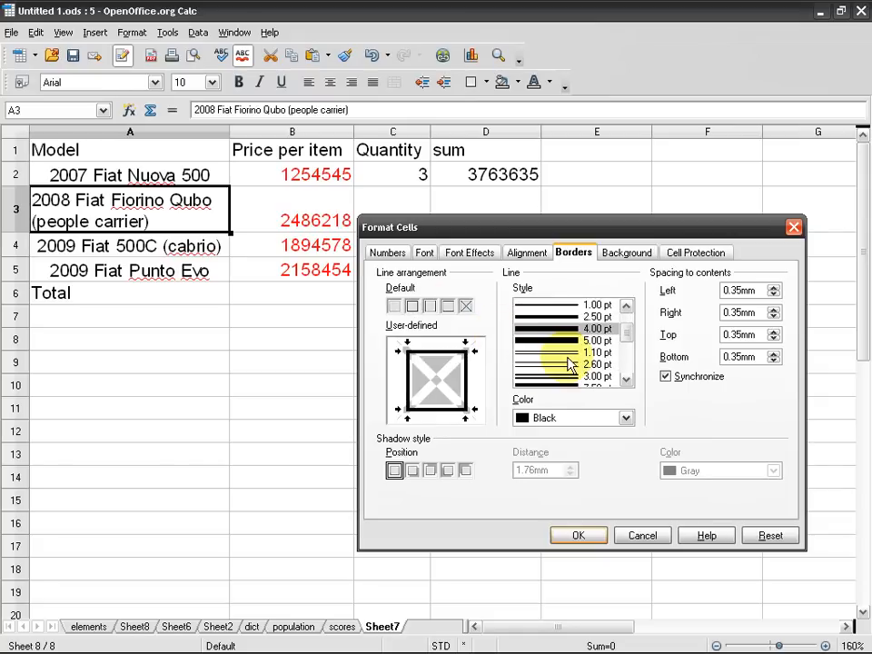
left_click(564, 353)
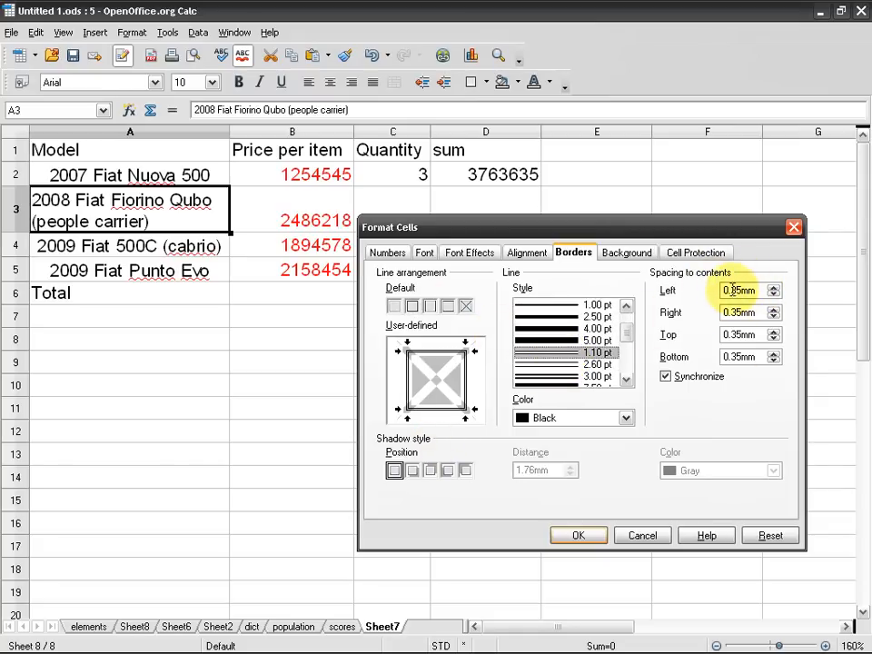
Review the background color and cell protection options for A3, and close the cell formatting settings without applying anything.
left_click(627, 254)
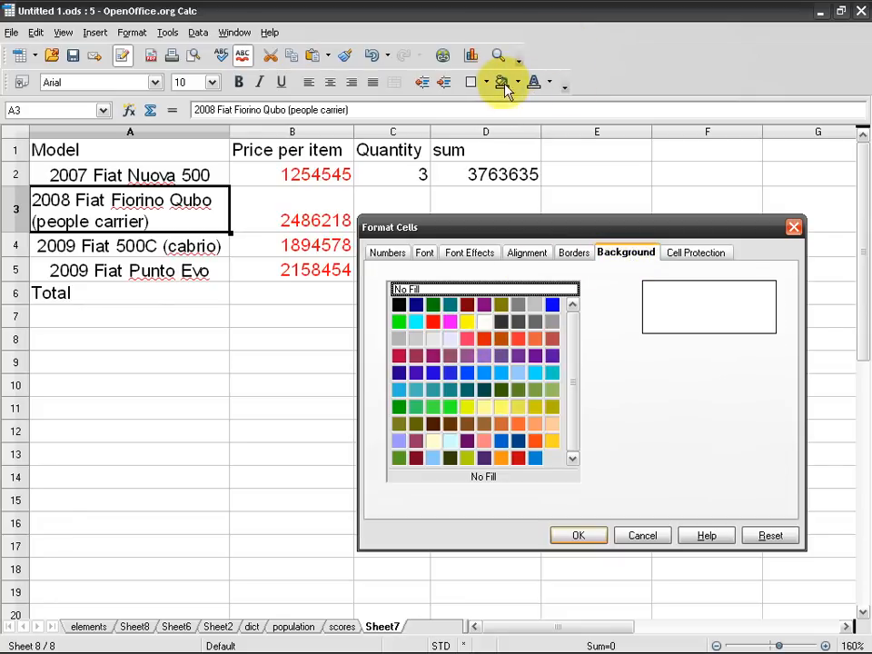
left_click(677, 253)
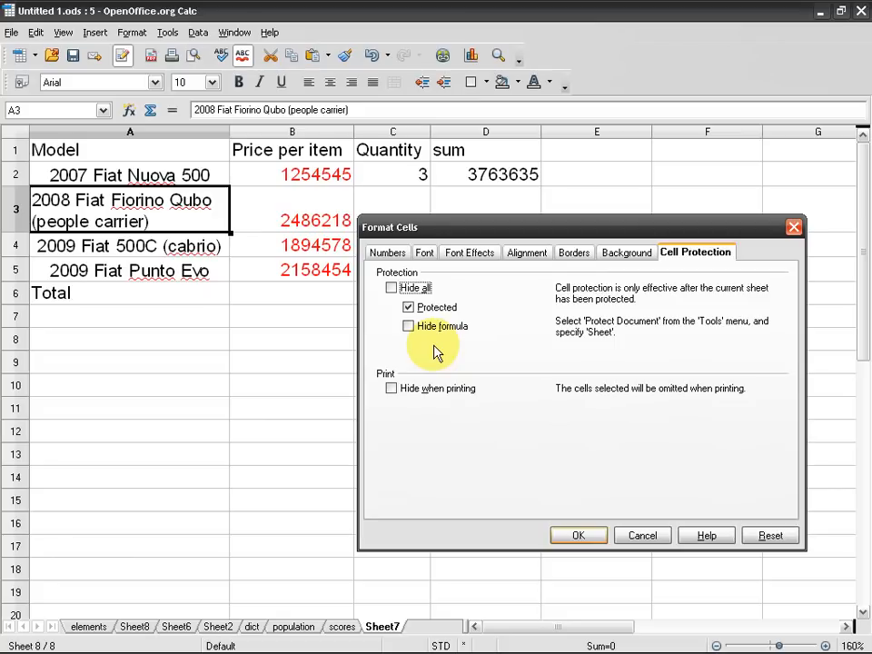
left_click(627, 538)
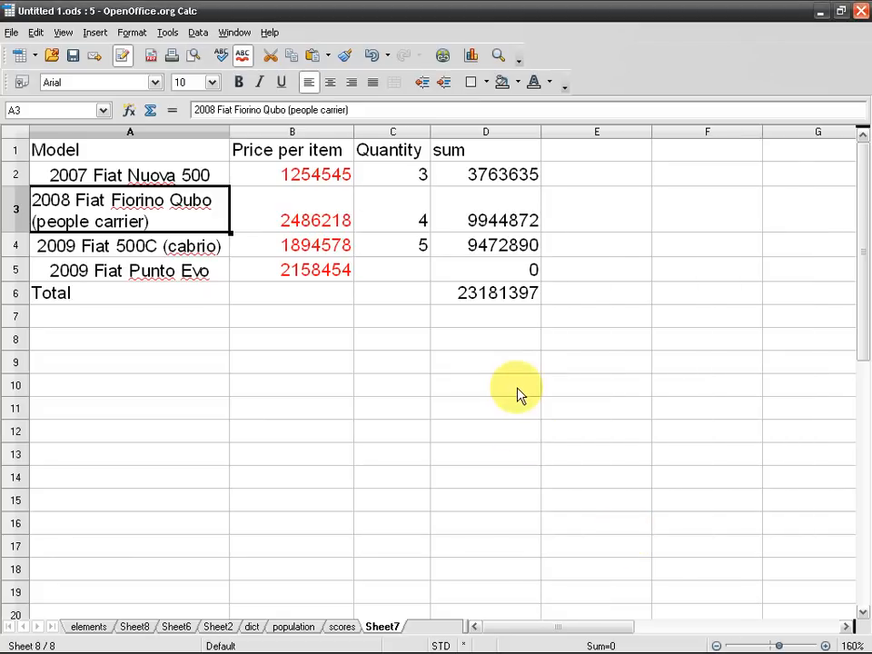
Select the 2007 Fiat Nuova 500 cell and display the Styles and Formatting list.
left_click(156, 174)
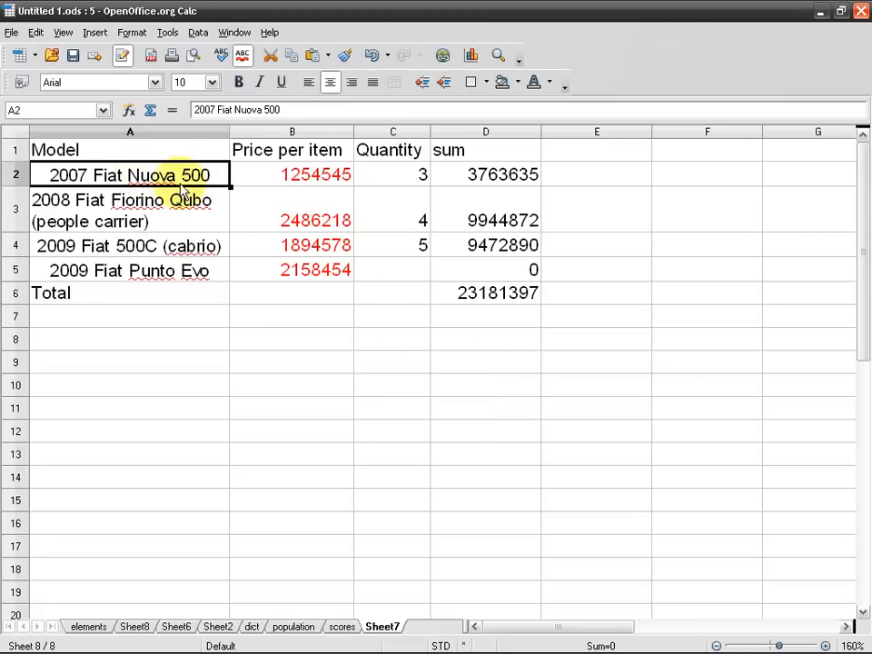
left_click(131, 33)
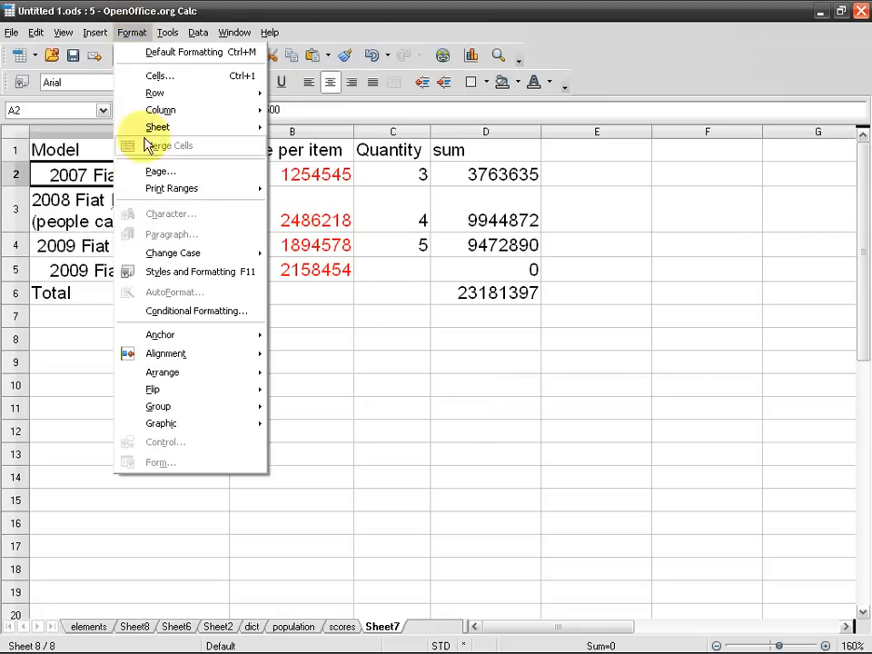
left_click(211, 274)
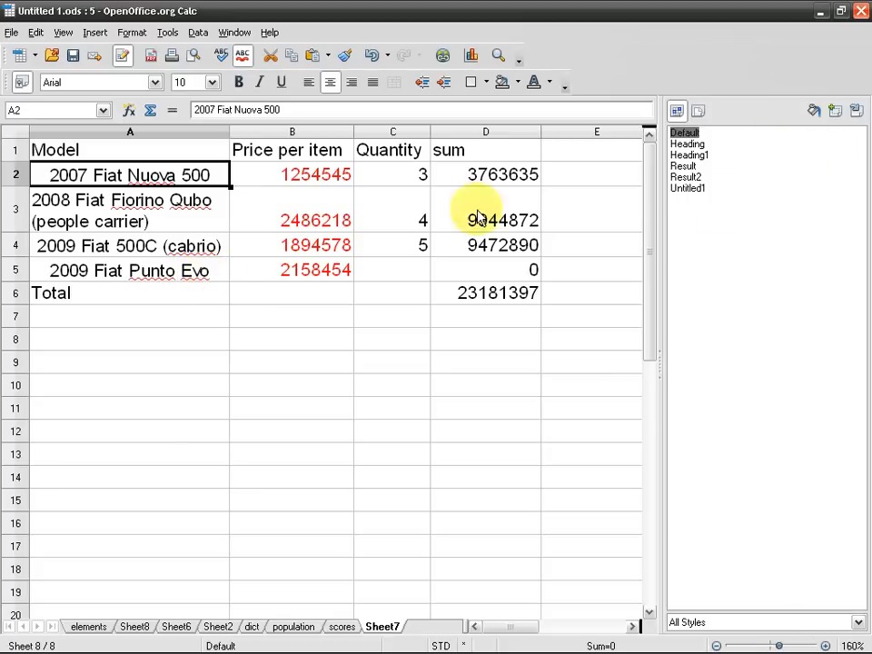
Apply the Heading1 cell style to the Model header in A1.
left_click(112, 154)
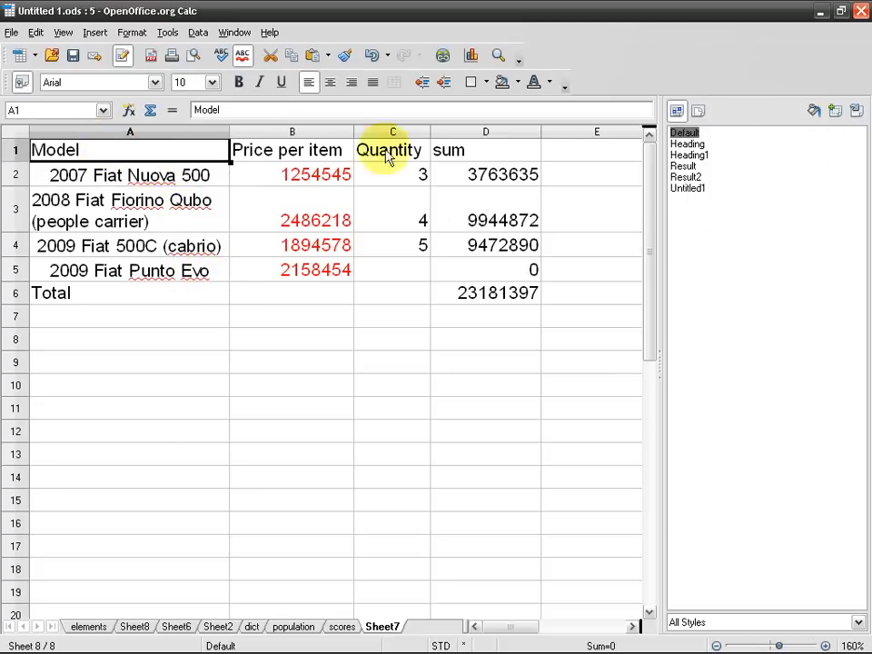
left_click(696, 156)
double_click(696, 157)
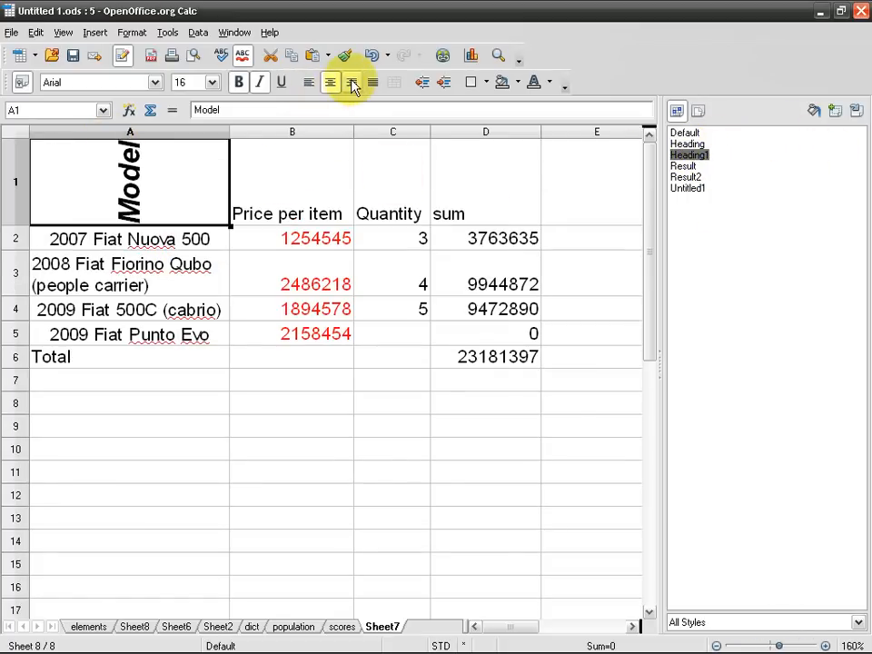
Undo the Heading1 style on the Model header, and select the 2007 Fiat Nuova 500 cell.
left_click(371, 55)
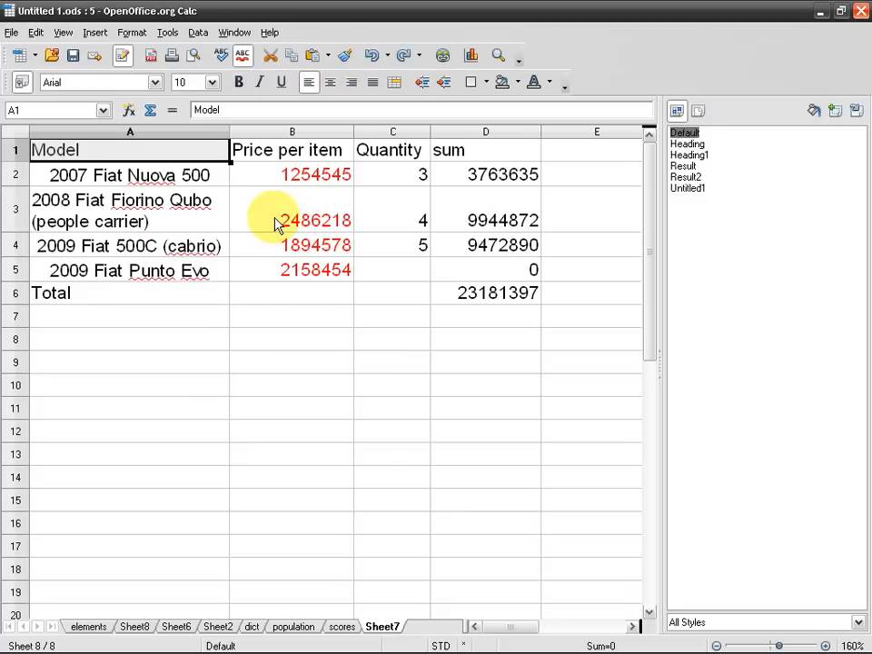
left_click(155, 176)
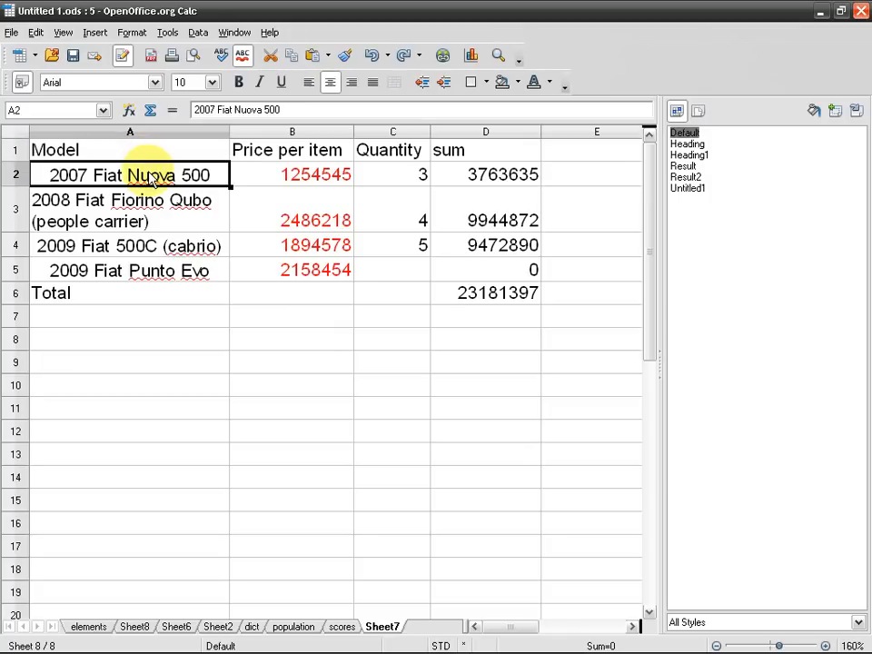